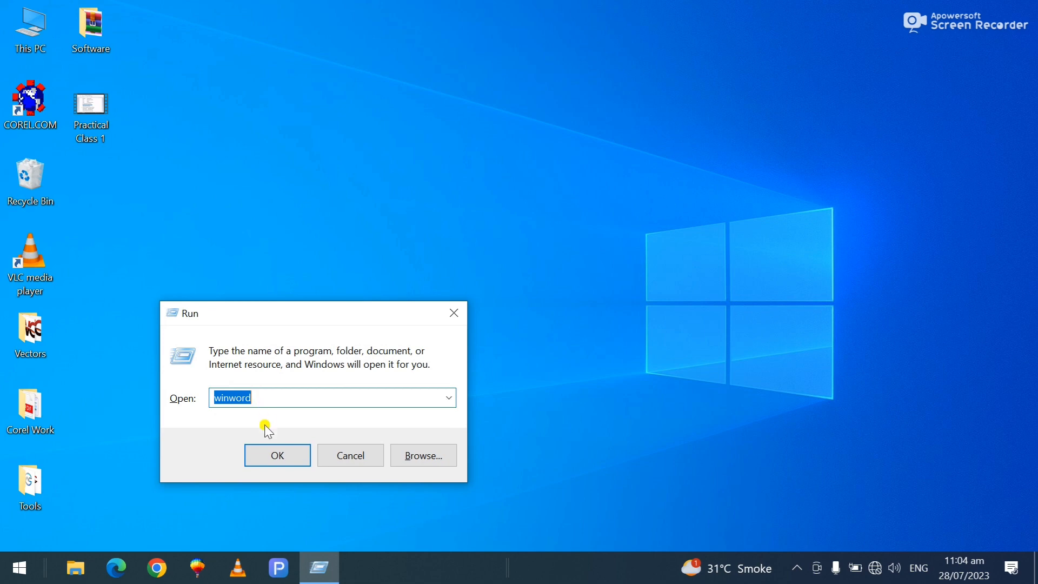
# Launch Microsoft Word with the winword command and enter PAKISTAN in the blank document.
pyautogui.click(277, 456)
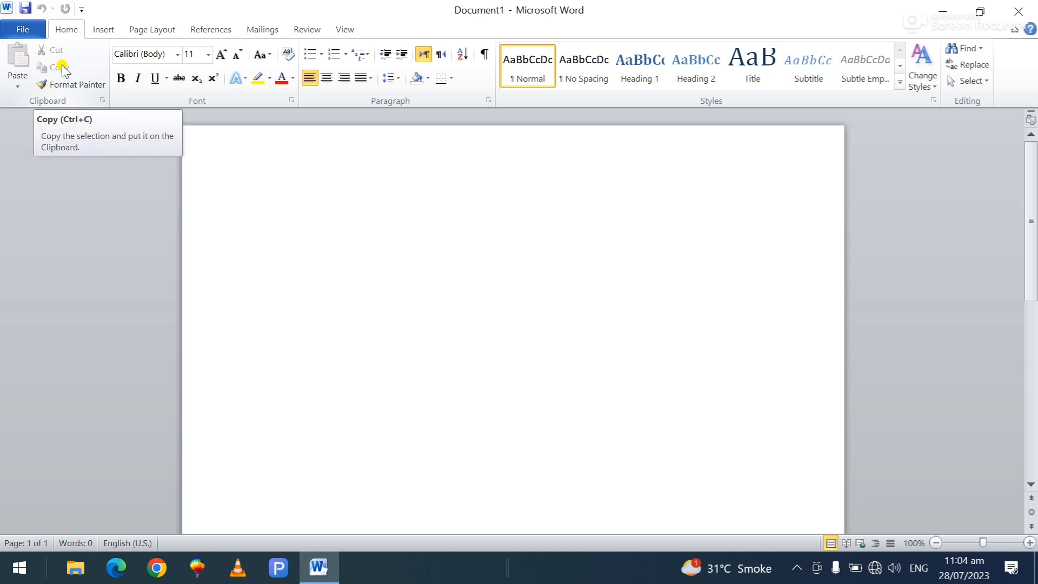
pyautogui.click(70, 84)
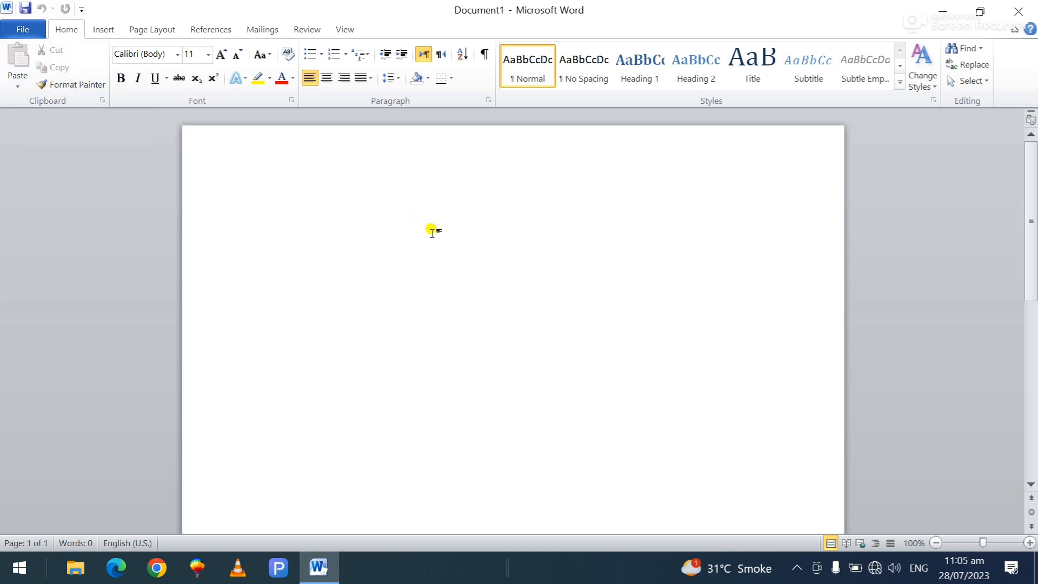
pyautogui.write('PAKISTAN')
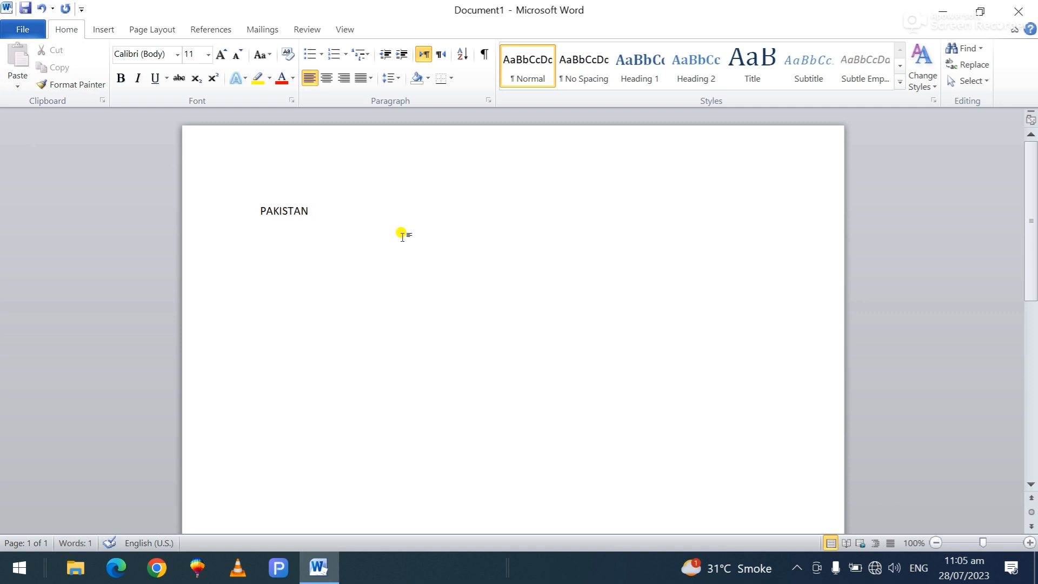
# Copy the PAKISTAN line and paste it repeatedly until the page holds ten PAKISTAN lines.
pyautogui.moveTo(323, 216); pyautogui.dragTo(251, 215)
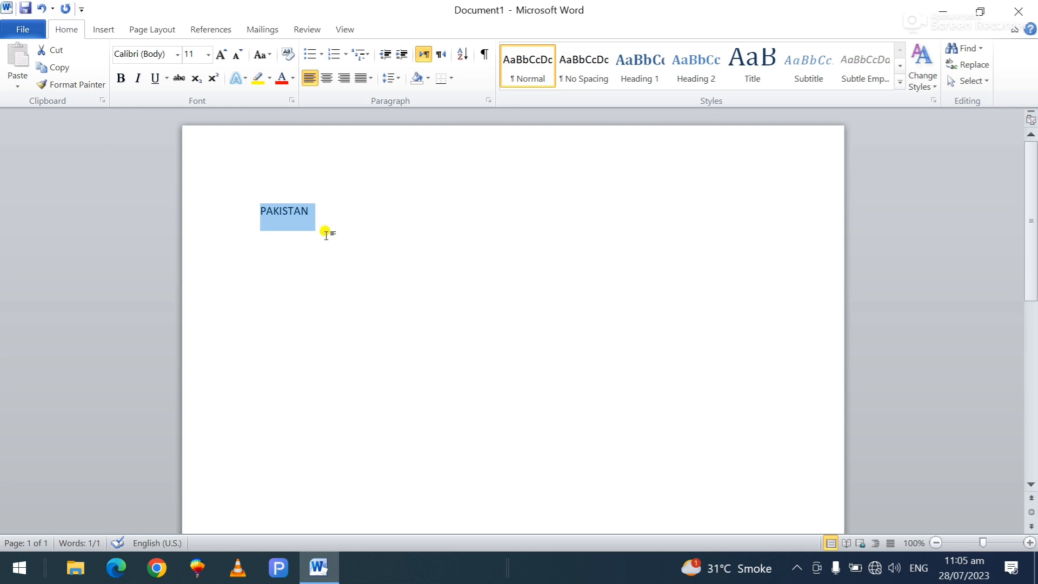
pyautogui.click(60, 67)
pyautogui.click(27, 55)
pyautogui.click(27, 55)
pyautogui.click(27, 55)
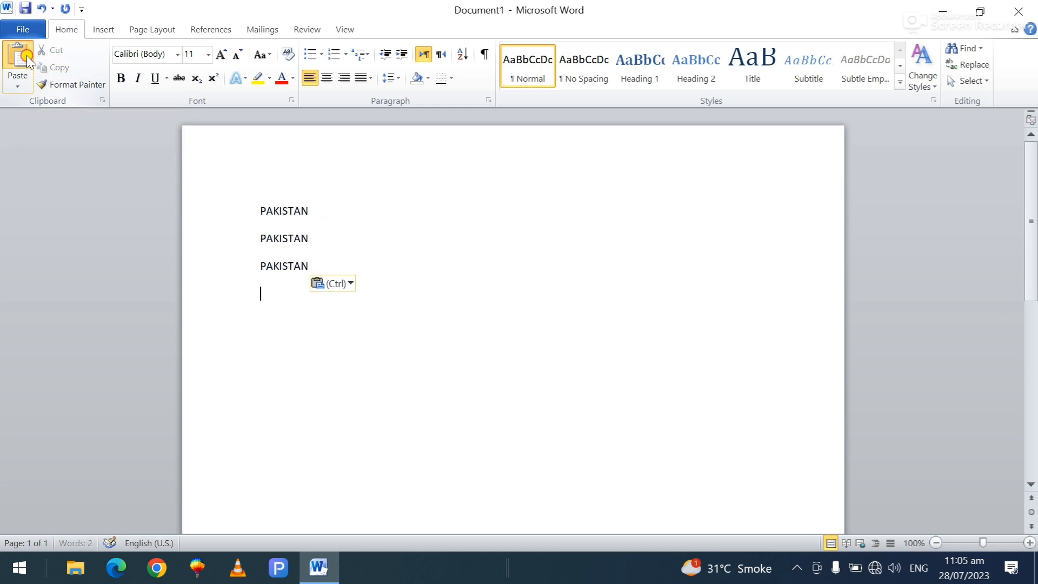
pyautogui.click(27, 55)
pyautogui.click(27, 55)
pyautogui.click(27, 55)
pyautogui.click(27, 55)
pyautogui.click(27, 55)
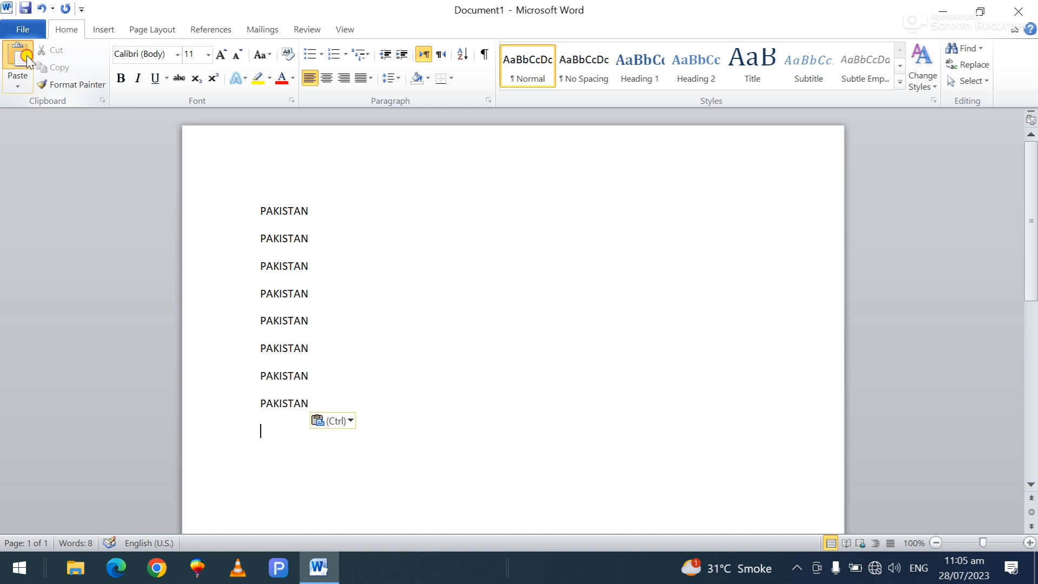
pyautogui.click(27, 55)
pyautogui.click(27, 55)
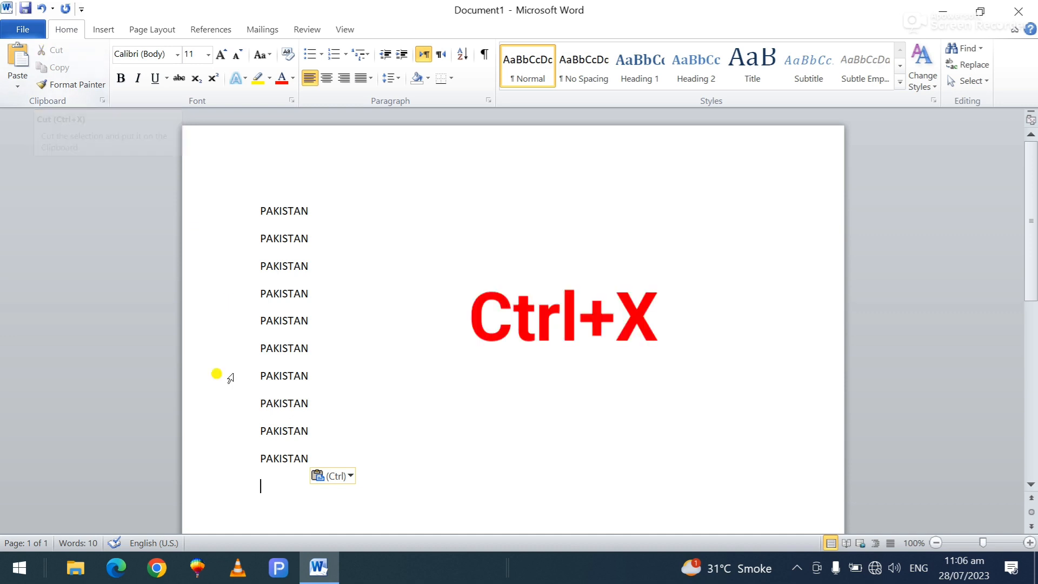
# Cut all the PAKISTAN lines from the page and enter PUNJAB in their place.
pyautogui.moveTo(323, 458); pyautogui.dragTo(192, 180)
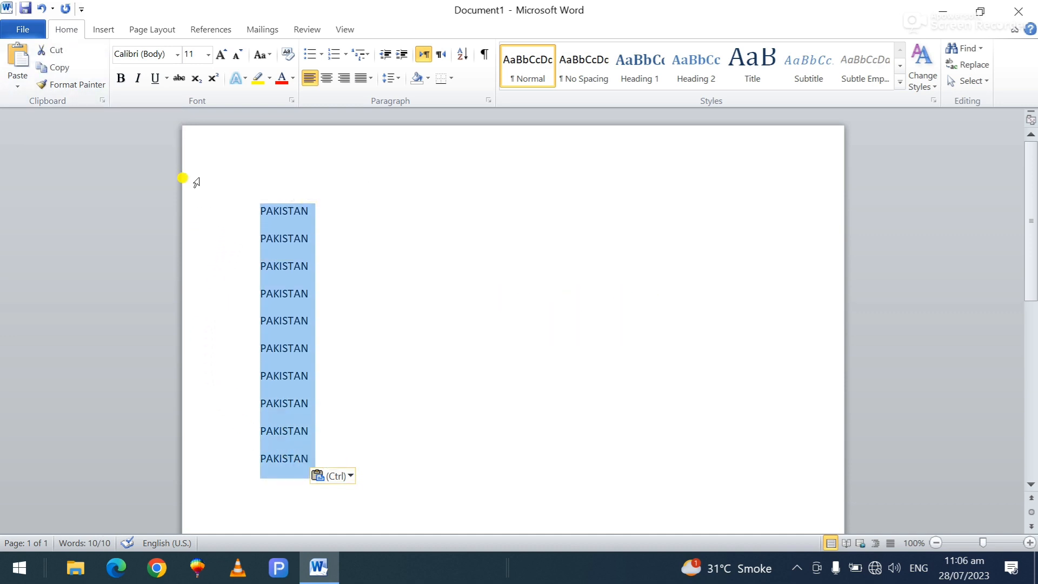
pyautogui.click(57, 51)
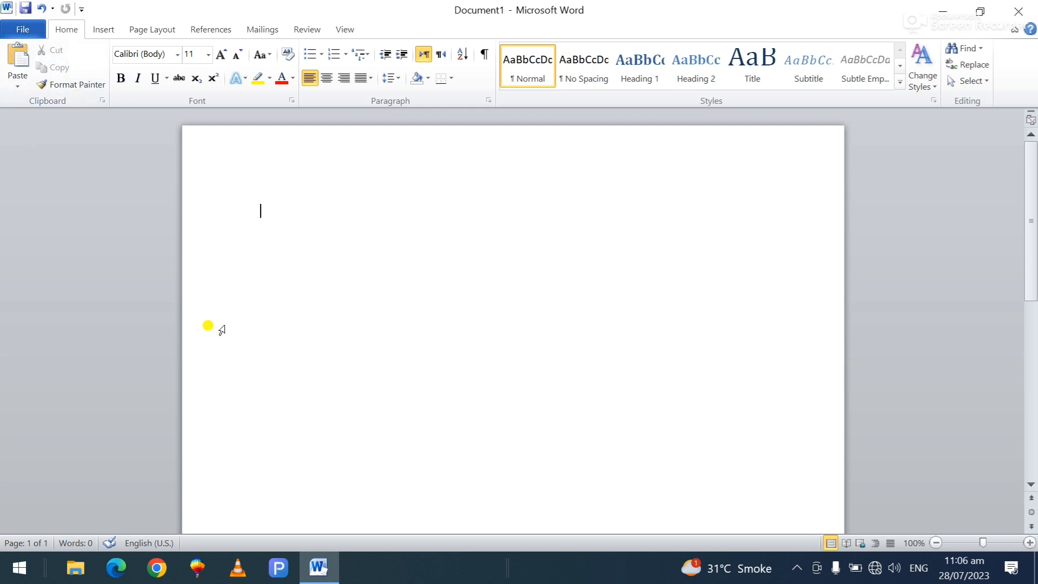
pyautogui.write('PUNJAB')
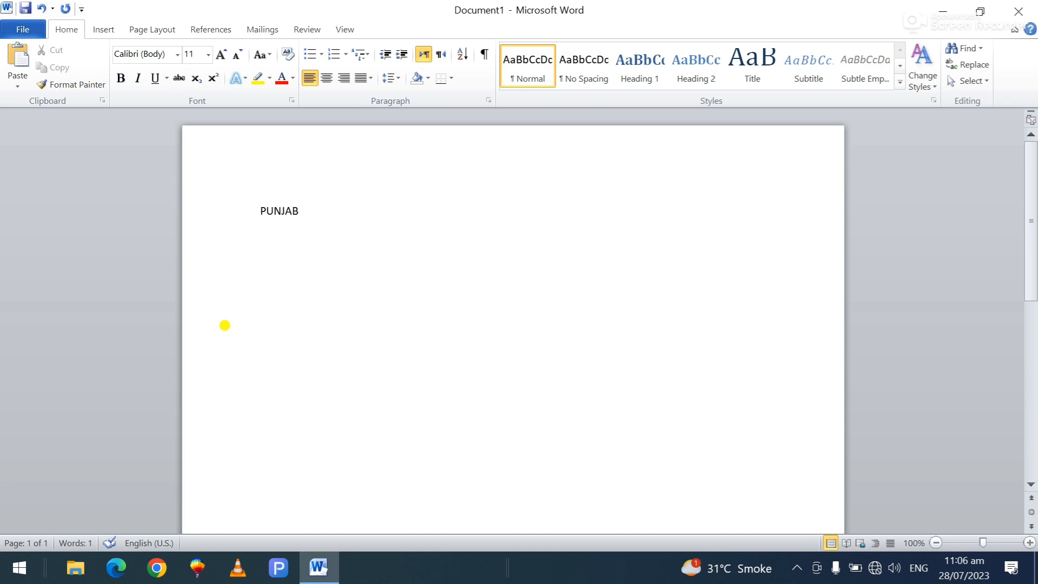
# Copy the whole PUNJAB line and paste it repeatedly until the page holds eight PUNJAB lines.
pyautogui.hotkey('ctrl', 'a')
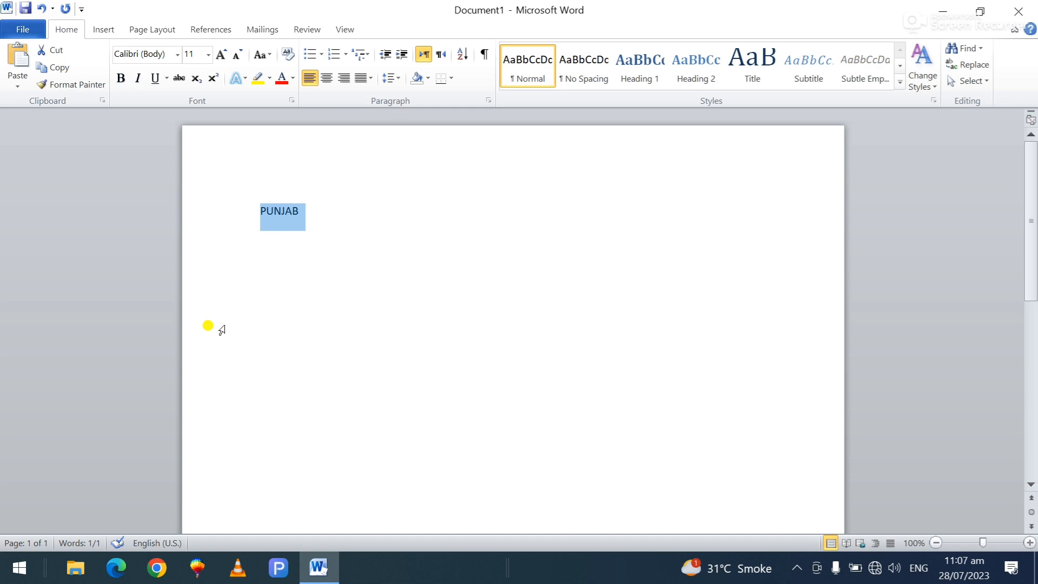
pyautogui.hotkey('ctrl', 'v')
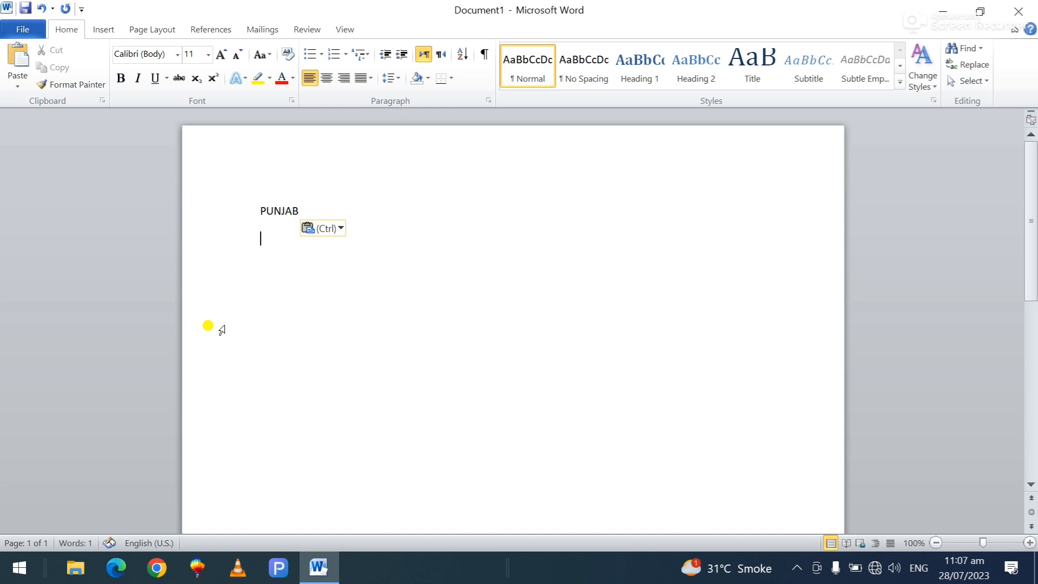
pyautogui.write('PUNJAB')
pyautogui.write('PUNJAB')
pyautogui.hotkey('ctrl', 'v')
pyautogui.hotkey('ctrl', 'v')
pyautogui.hotkey('ctrl', 'v')
pyautogui.hotkey('ctrl', 'v')
pyautogui.hotkey('ctrl', 'v')
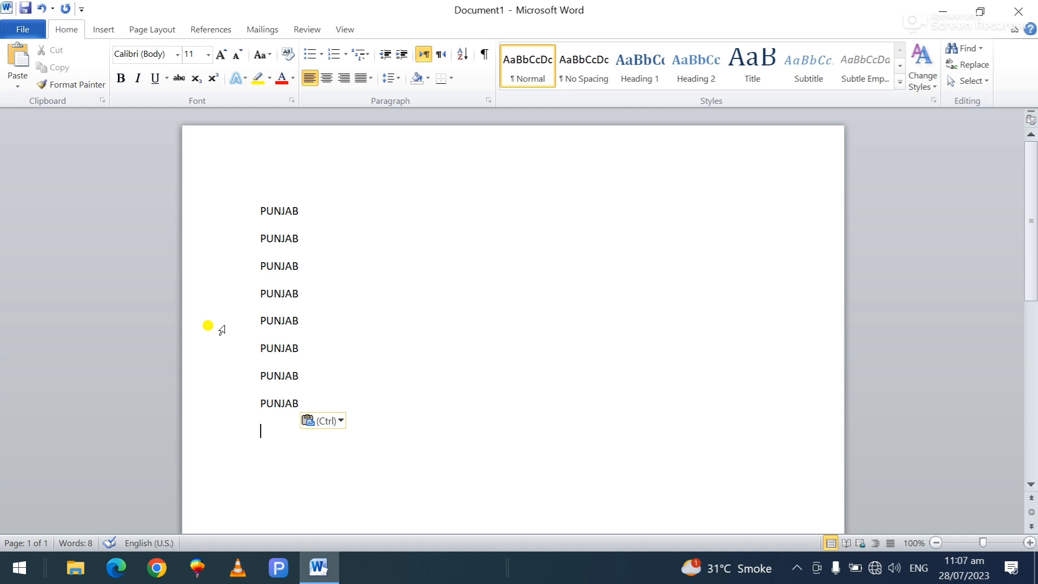
# Delete all the PUNJAB lines to empty the document.
pyautogui.hotkey('ctrl', 'a')
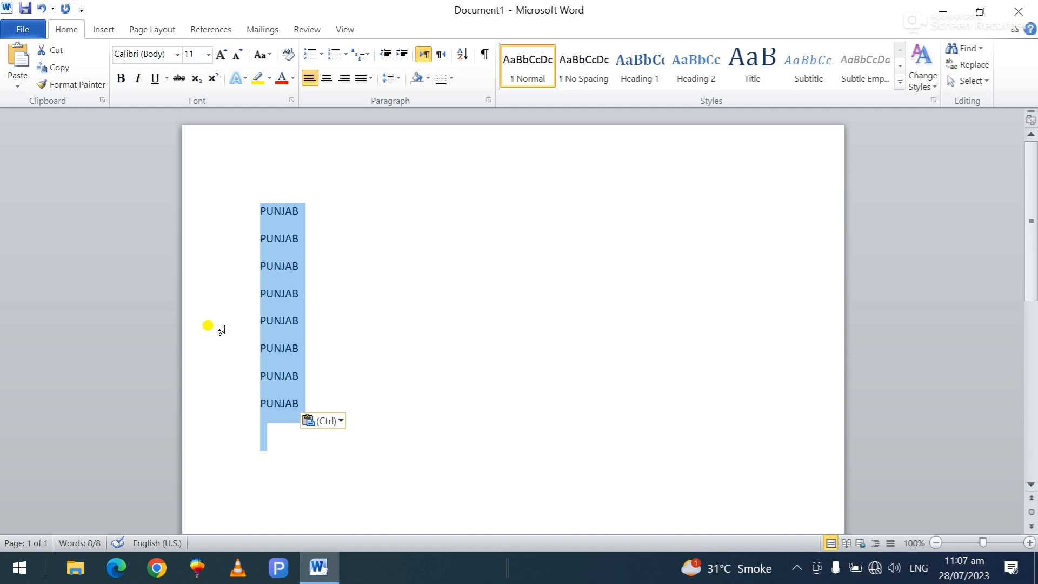
pyautogui.press('Delete')
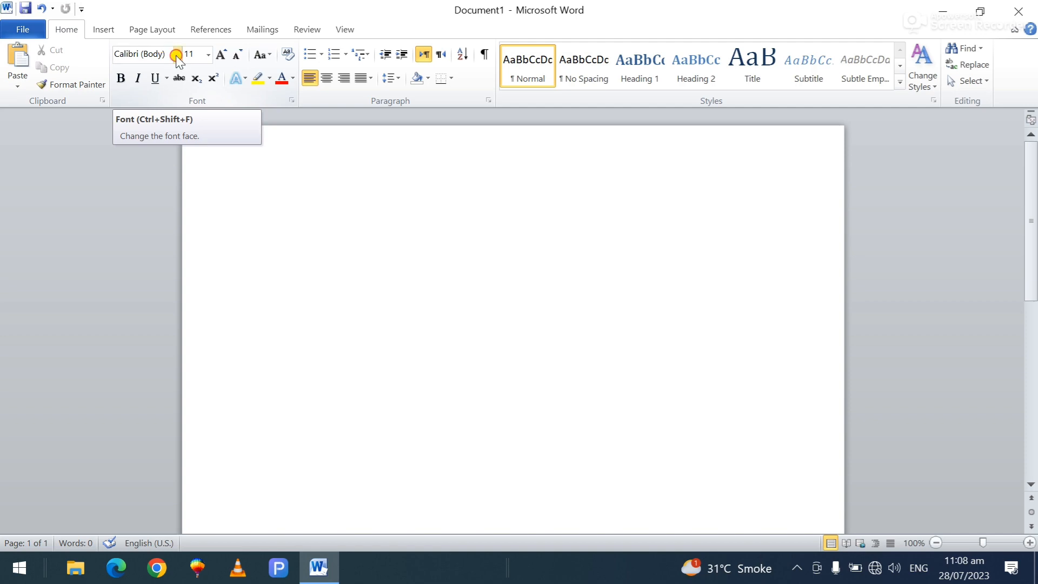
# Set the font to Algerian and enter PAKISTAN on the first line.
pyautogui.click(177, 55)
pyautogui.scroll(-4, 216, 233)
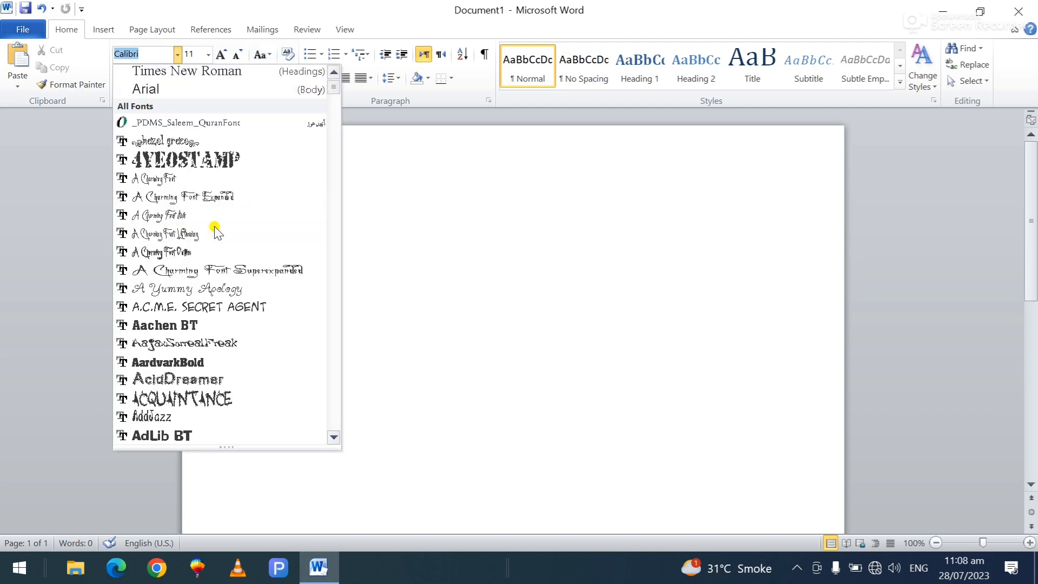
pyautogui.scroll(-4, 204, 256)
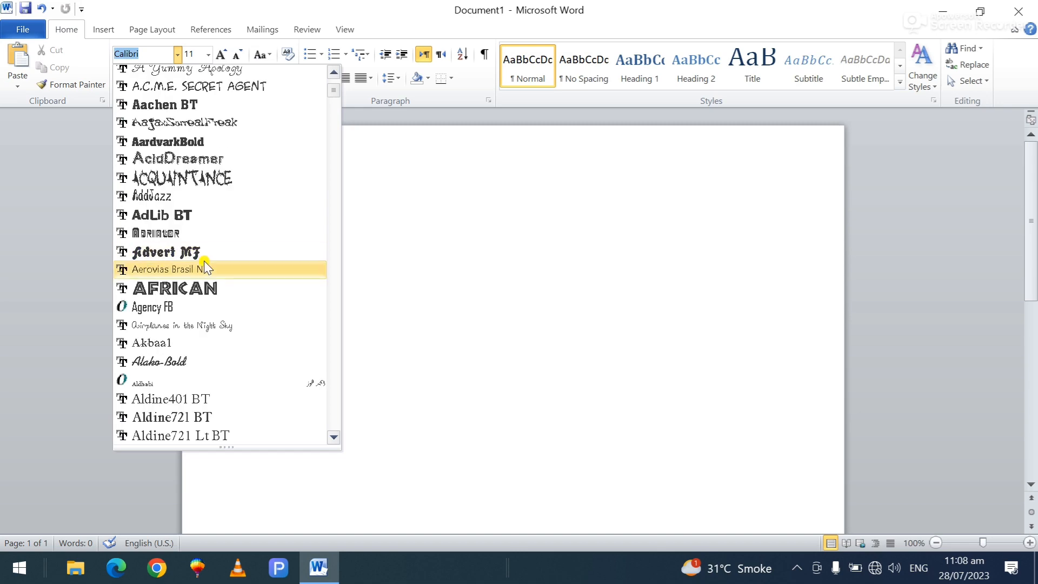
pyautogui.scroll(-1, 211, 275)
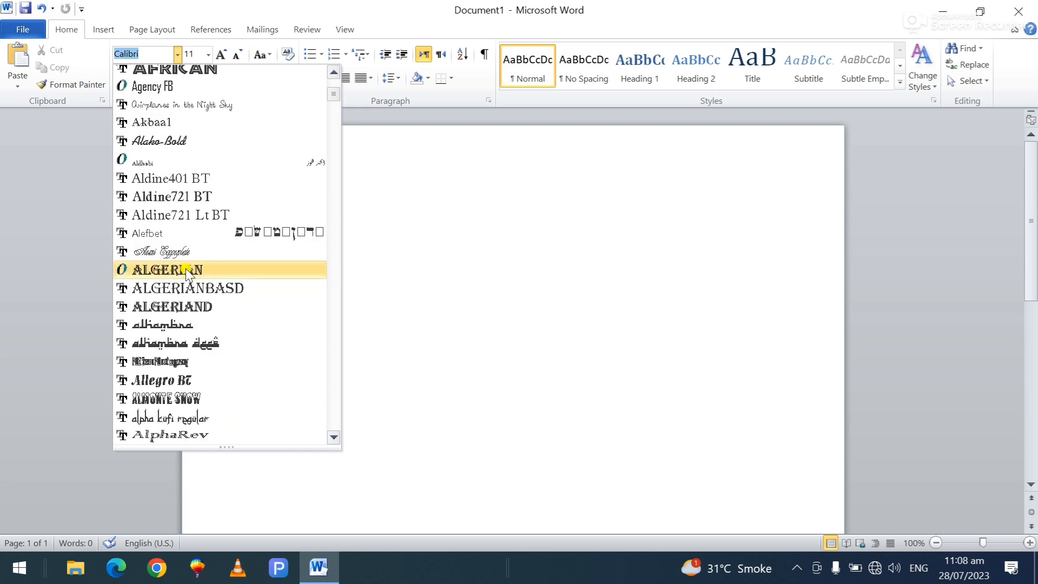
pyautogui.click(186, 270)
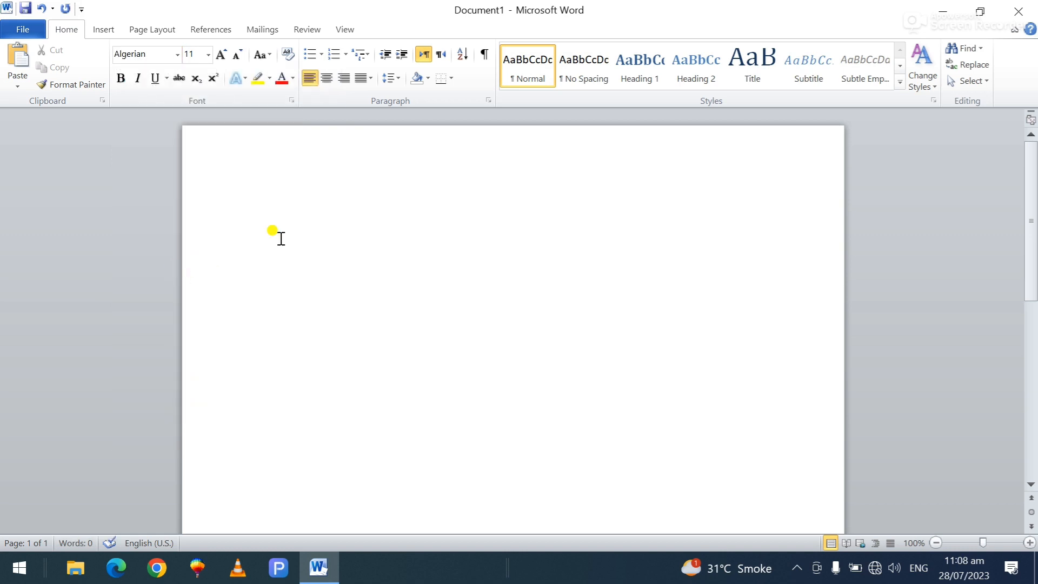
pyautogui.write('PAKISTAN')
# Set the font to Arial Black and enter PAKISTAN on the second line.
pyautogui.click(178, 55)
pyautogui.scroll(-5, 218, 259)
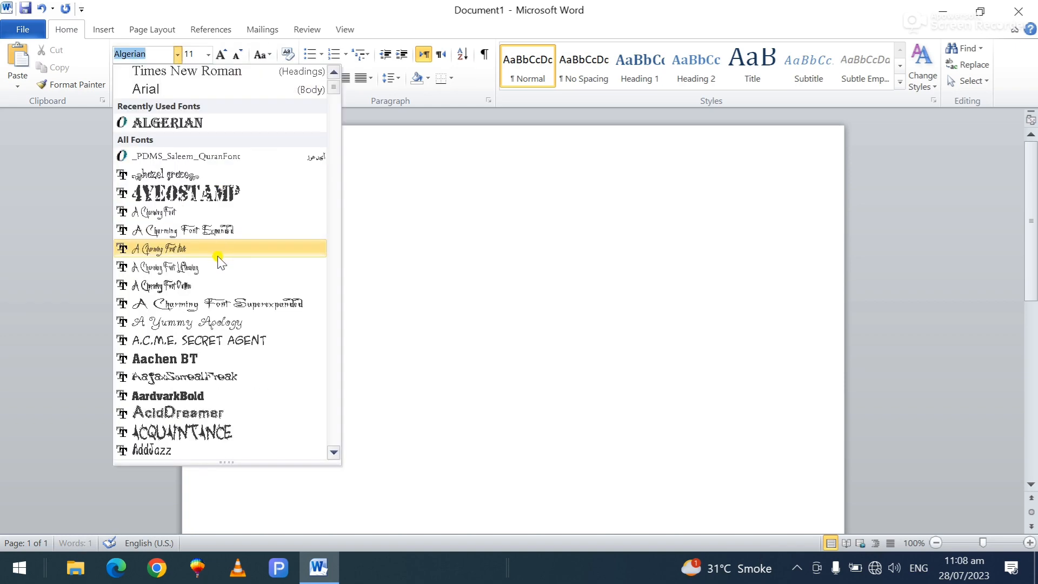
pyautogui.scroll(-10, 222, 294)
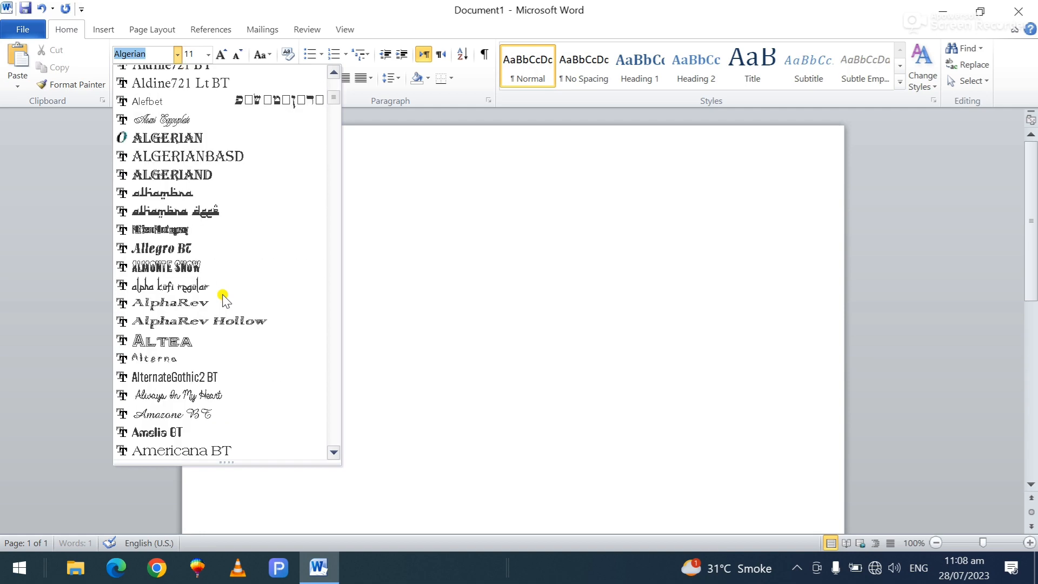
pyautogui.scroll(-6, 222, 297)
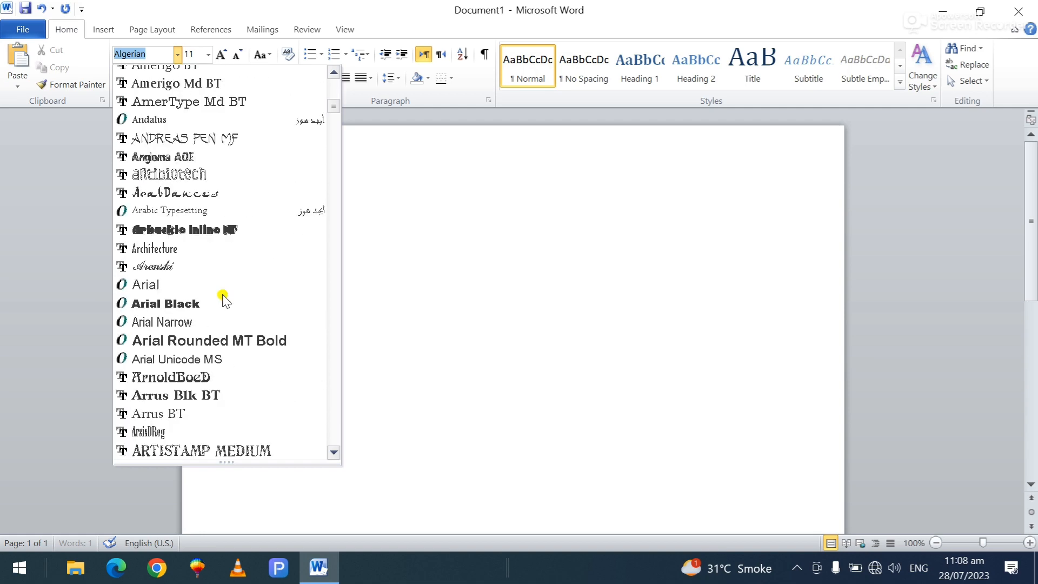
pyautogui.scroll(-1, 222, 300)
pyautogui.click(206, 249)
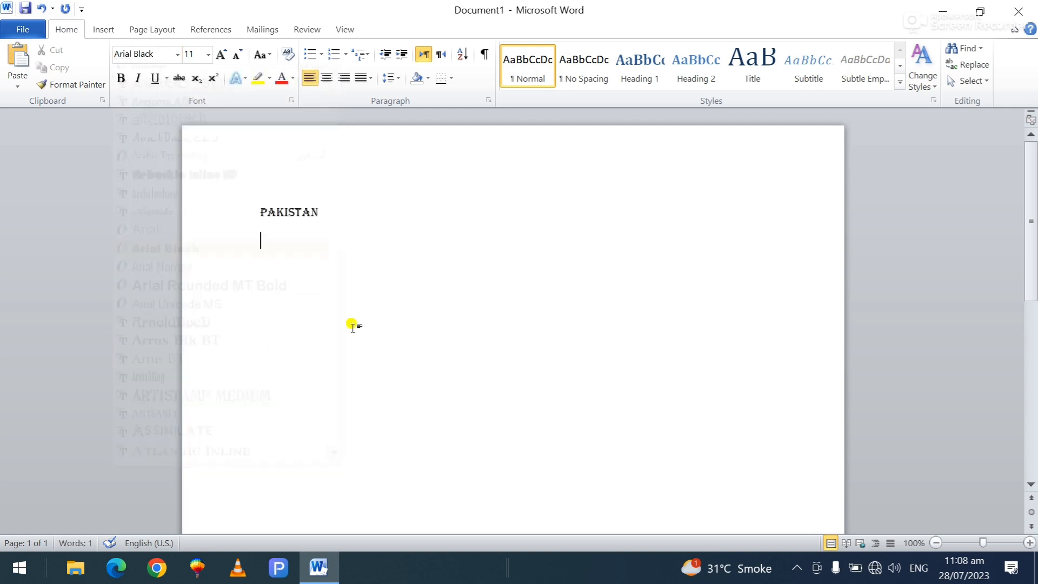
pyautogui.write('PAKISTAN')
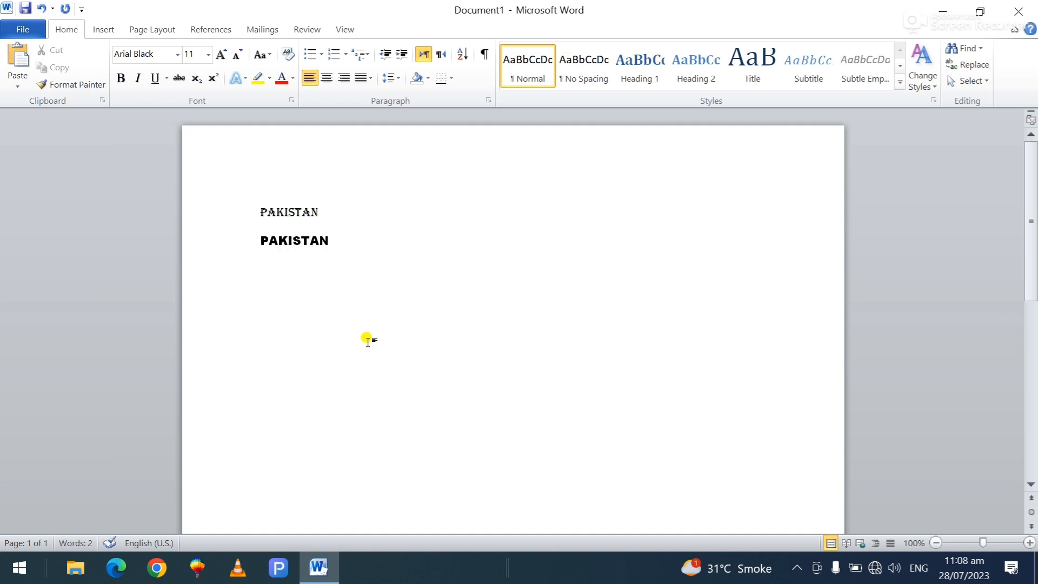
# Compare the fonts of the two PAKISTAN lines and check the font name shown for each.
pyautogui.moveTo(339, 241); pyautogui.dragTo(247, 193)
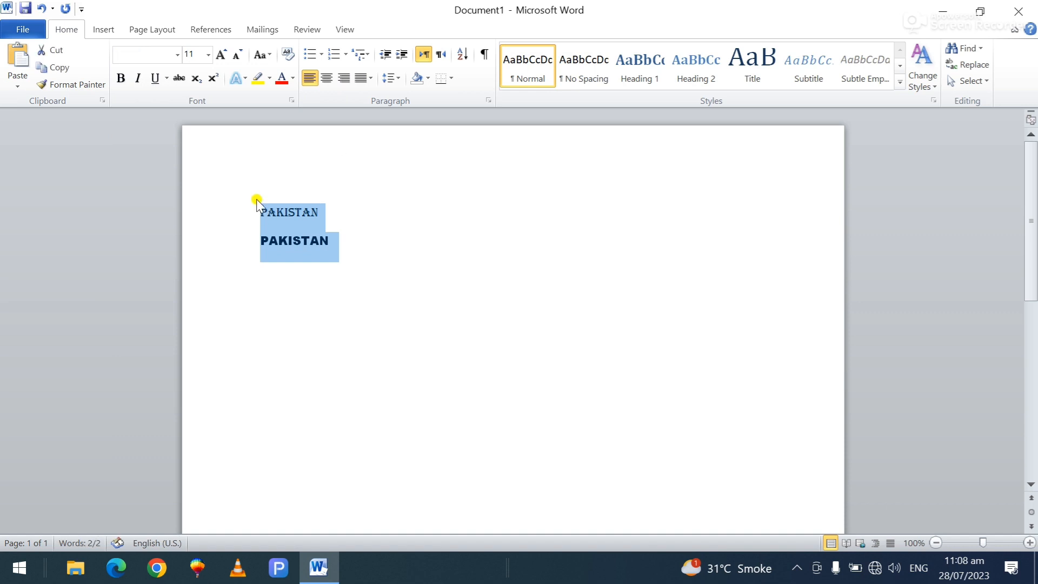
pyautogui.click(360, 234)
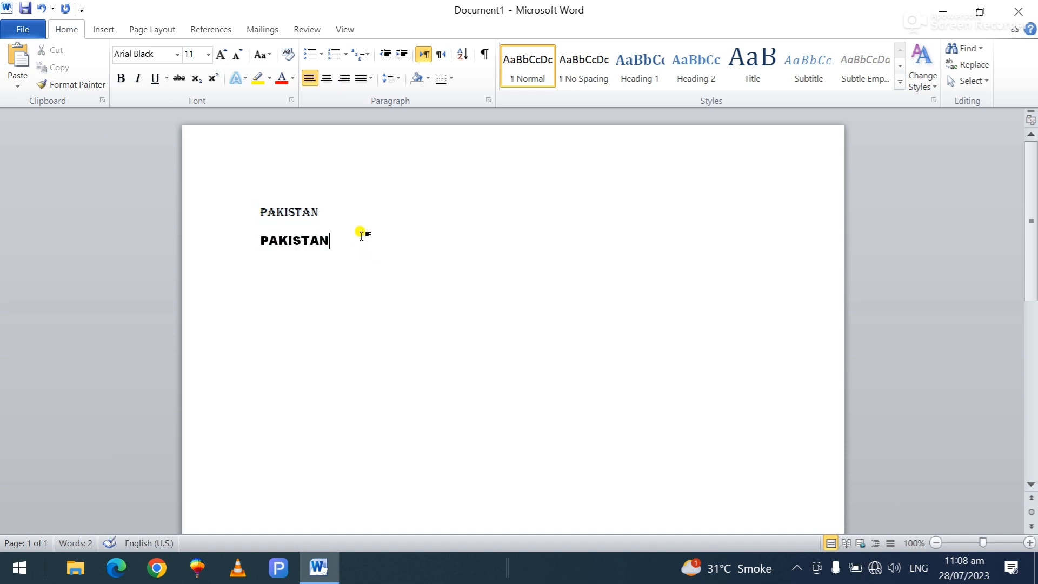
pyautogui.click(312, 213)
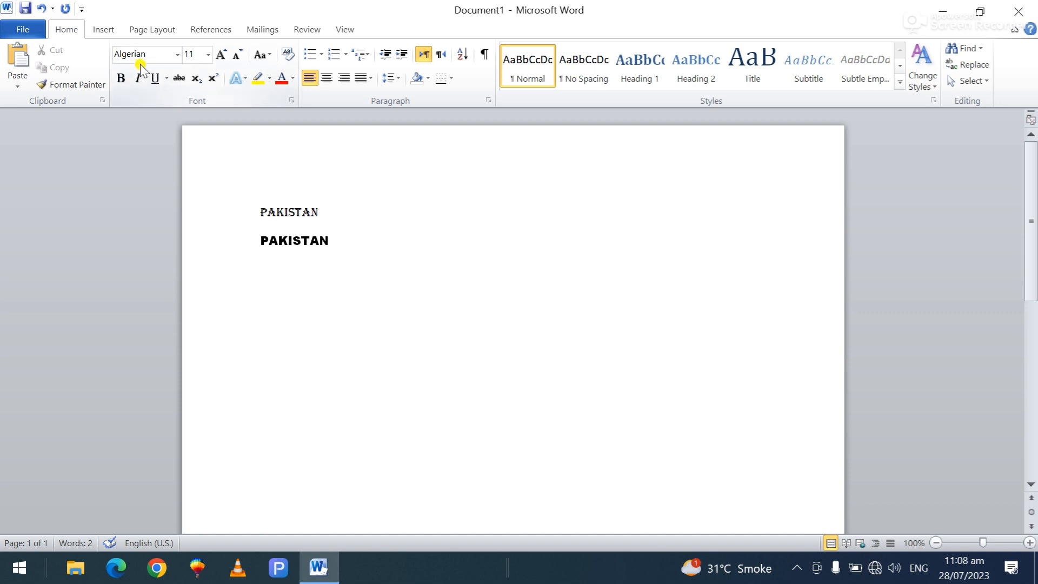
pyautogui.moveTo(343, 241); pyautogui.dragTo(255, 252)
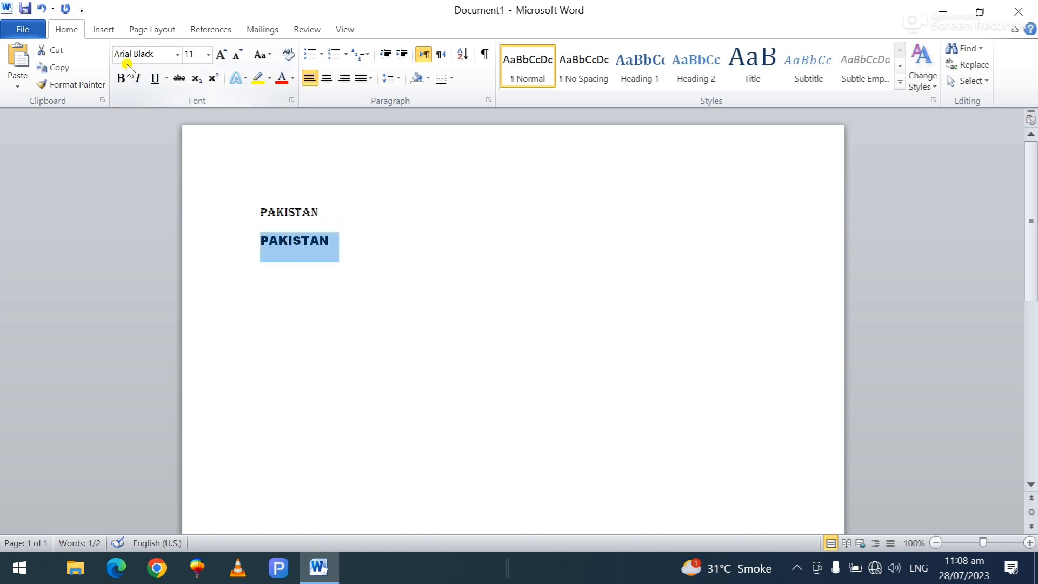
pyautogui.click(349, 214)
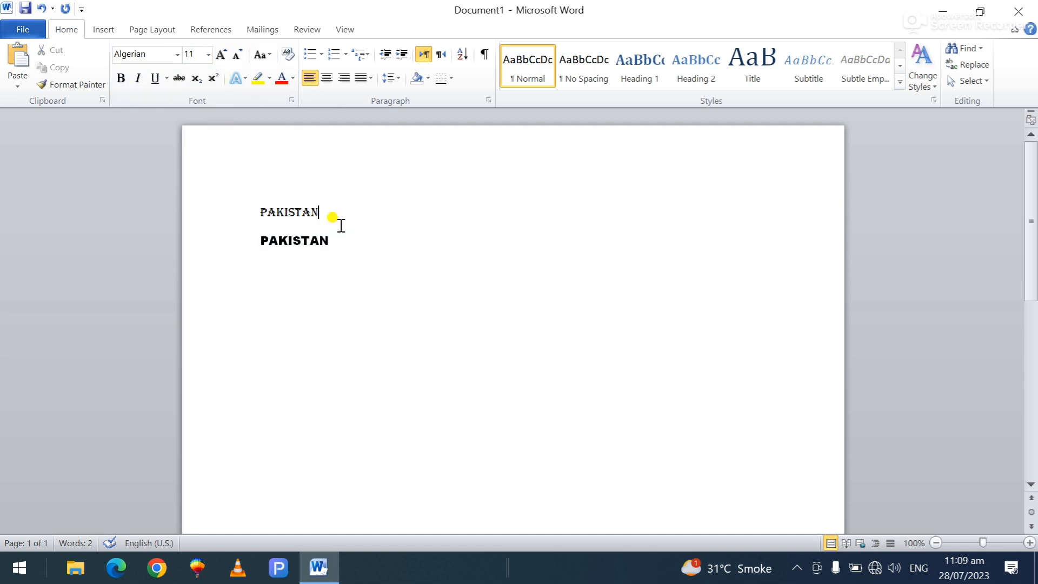
# Enlarge the first PAKISTAN line through font sizes 36 and 48 to a final size of 72.
pyautogui.moveTo(320, 212); pyautogui.dragTo(260, 212)
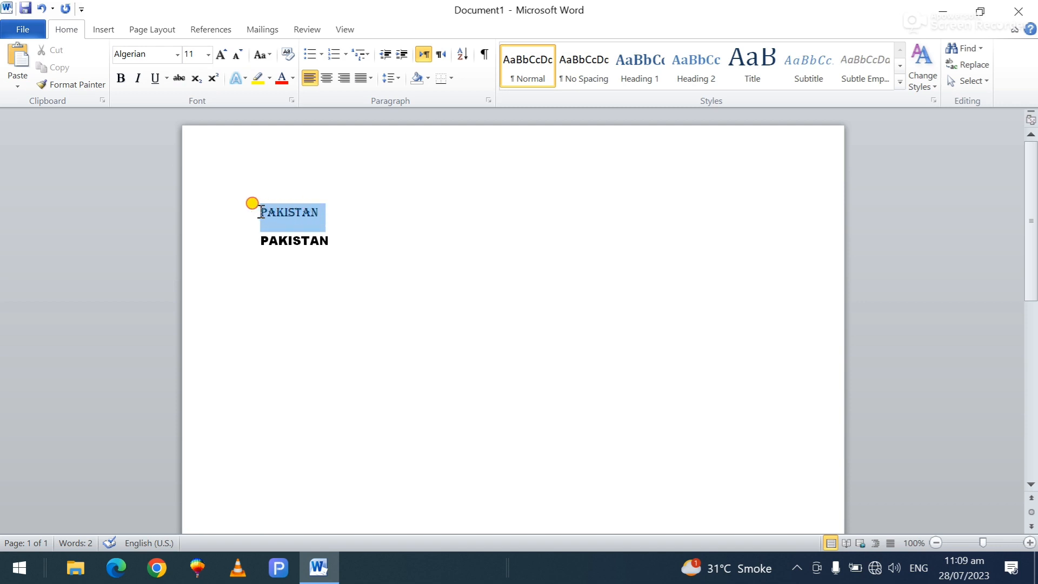
pyautogui.click(206, 60)
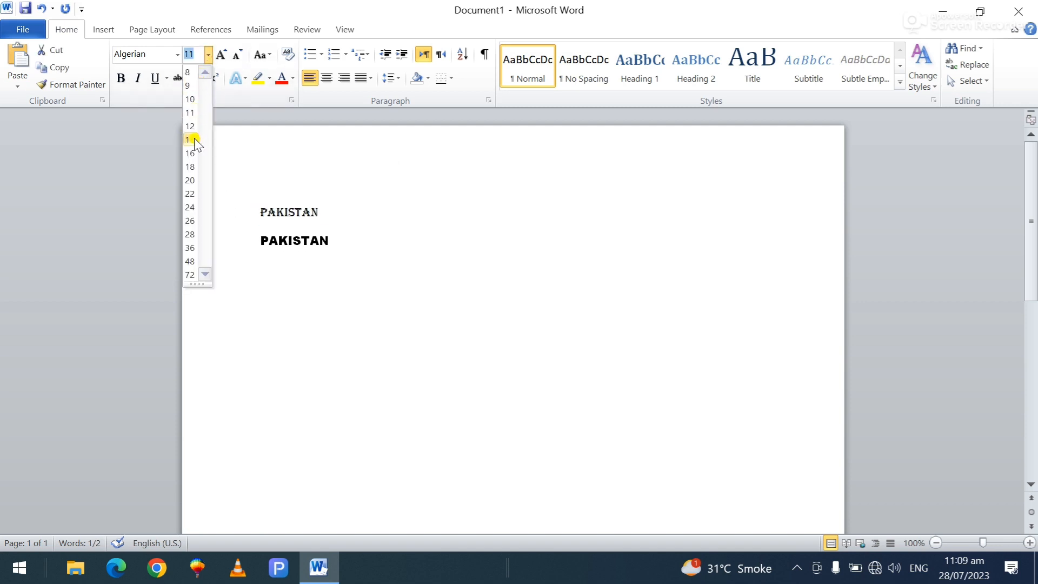
pyautogui.click(190, 247)
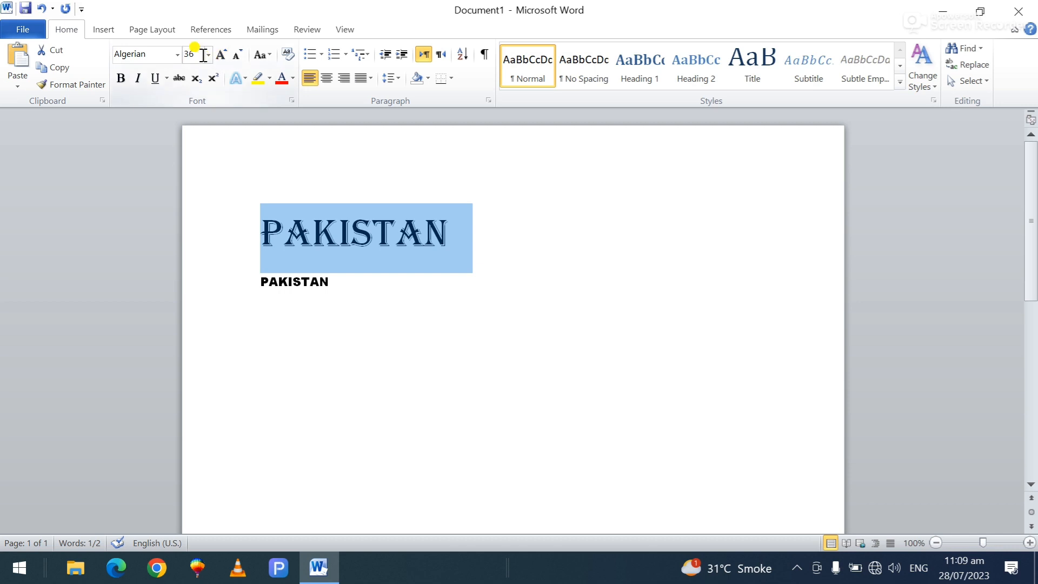
pyautogui.click(212, 55)
pyautogui.click(200, 261)
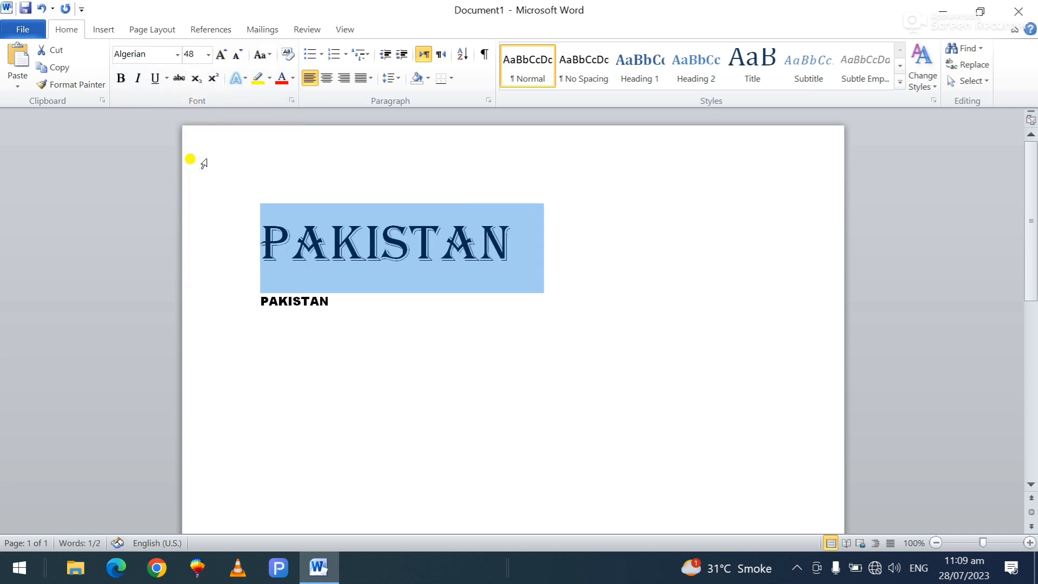
pyautogui.click(208, 55)
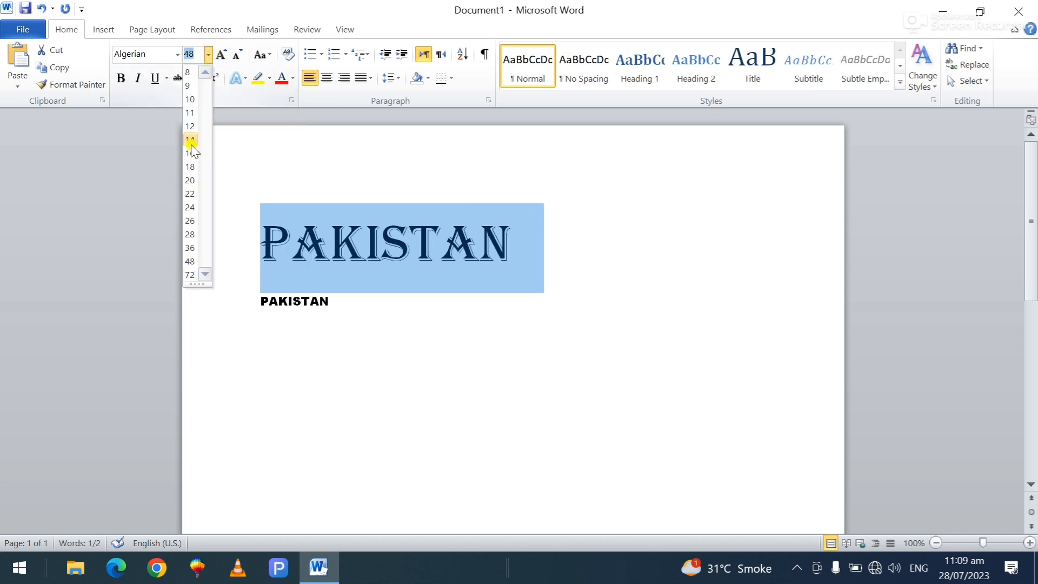
pyautogui.click(190, 274)
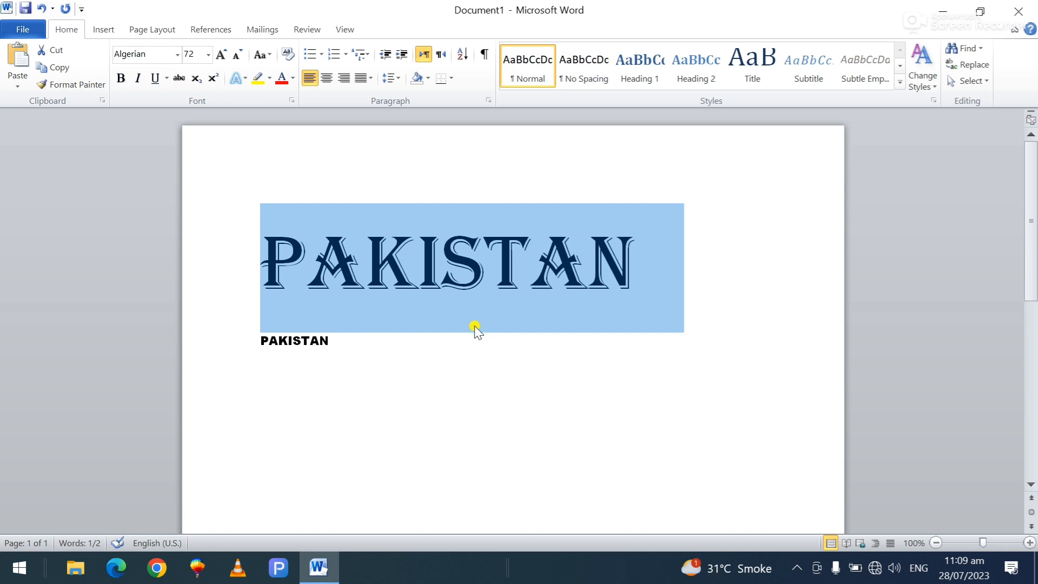
# Set the font size of the second PAKISTAN line to 36.
pyautogui.click(399, 367)
pyautogui.click(368, 271)
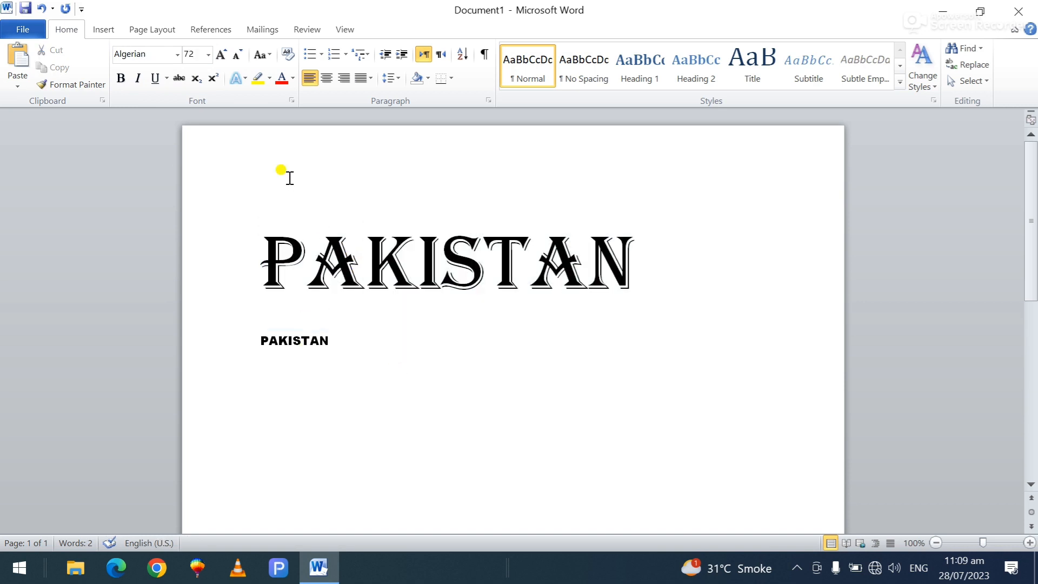
pyautogui.click(333, 341)
pyautogui.moveTo(333, 341); pyautogui.dragTo(253, 343)
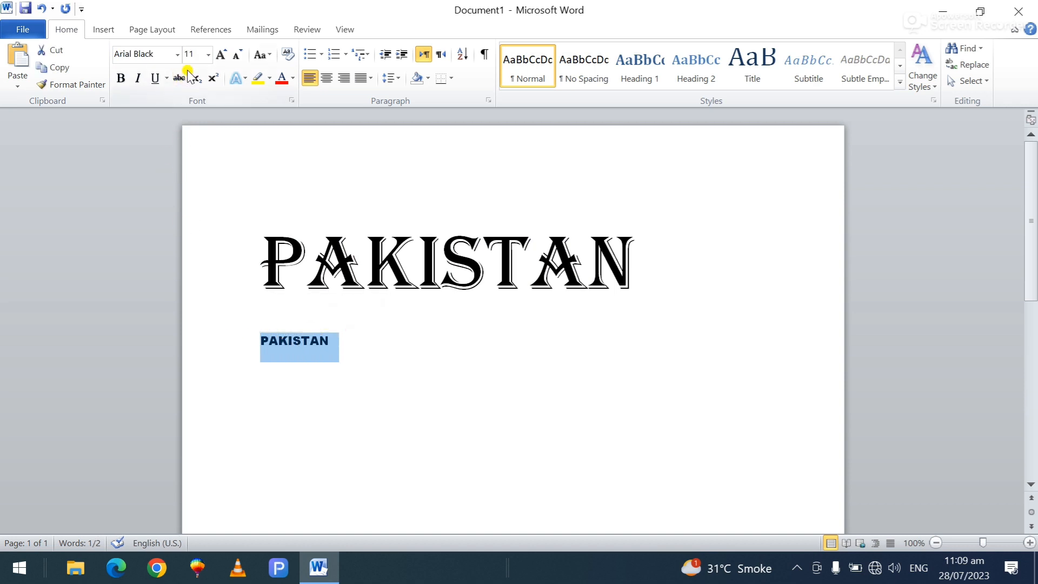
pyautogui.click(208, 55)
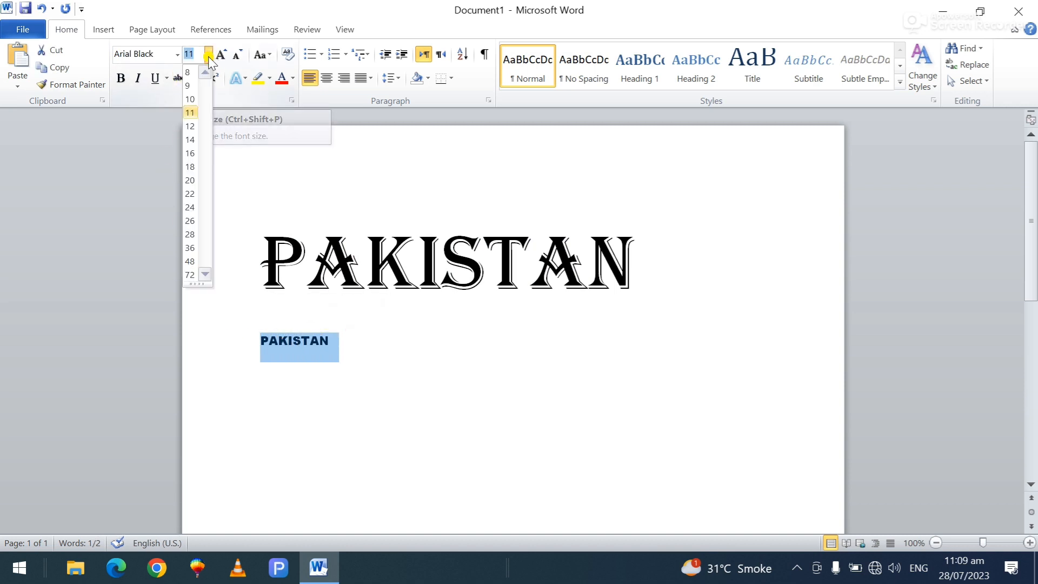
pyautogui.click(190, 247)
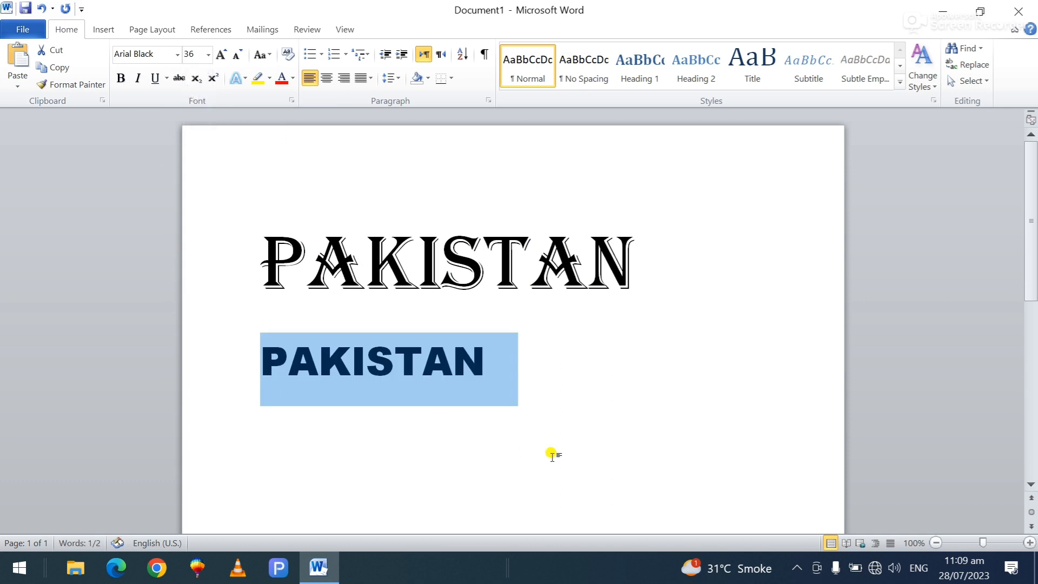
pyautogui.click(581, 468)
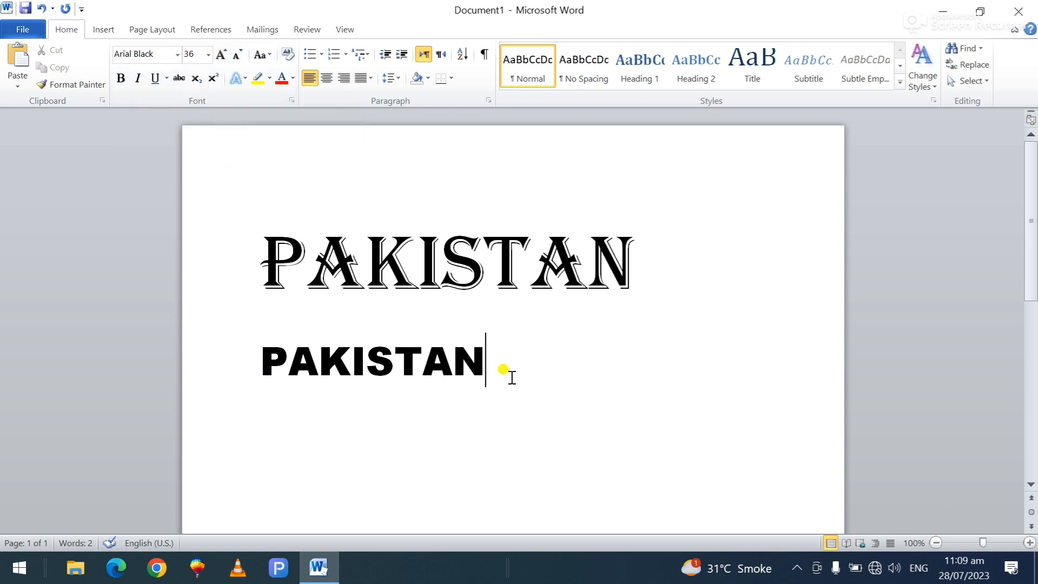
# Enlarge the second PAKISTAN line to font size 72, the largest size offered in the preset list.
pyautogui.moveTo(503, 371); pyautogui.dragTo(243, 364)
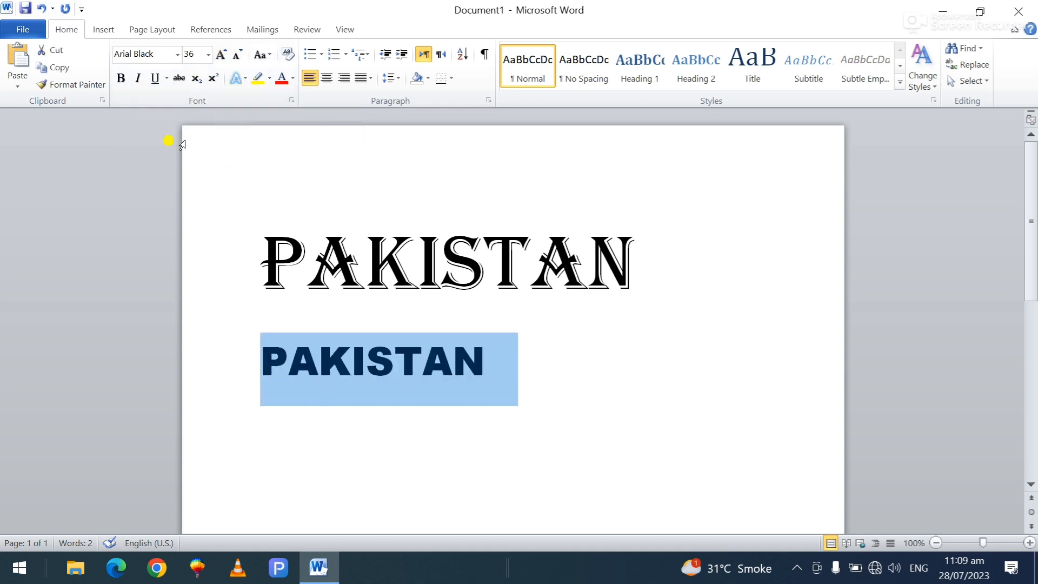
pyautogui.click(208, 54)
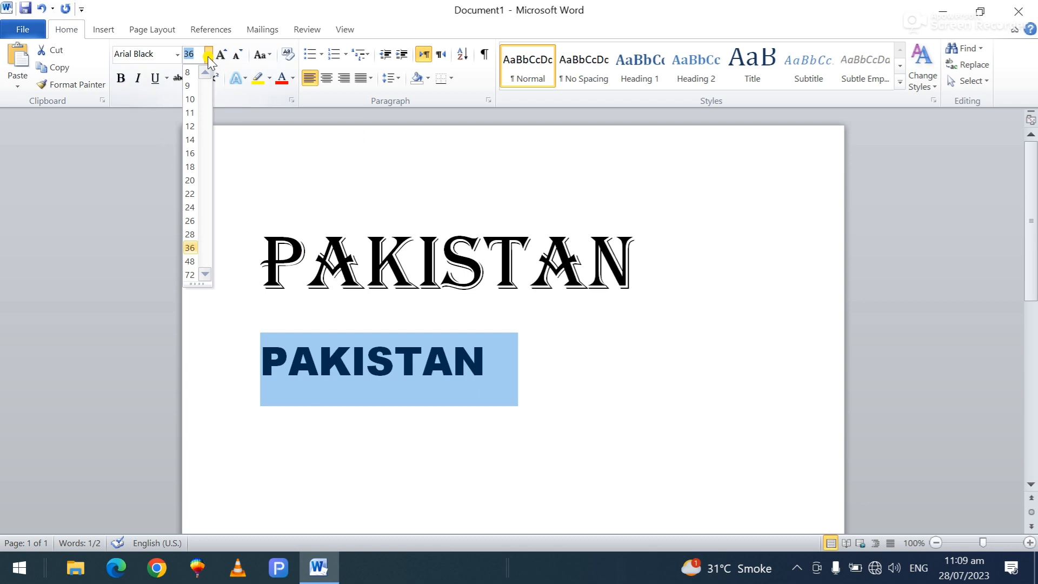
pyautogui.click(190, 275)
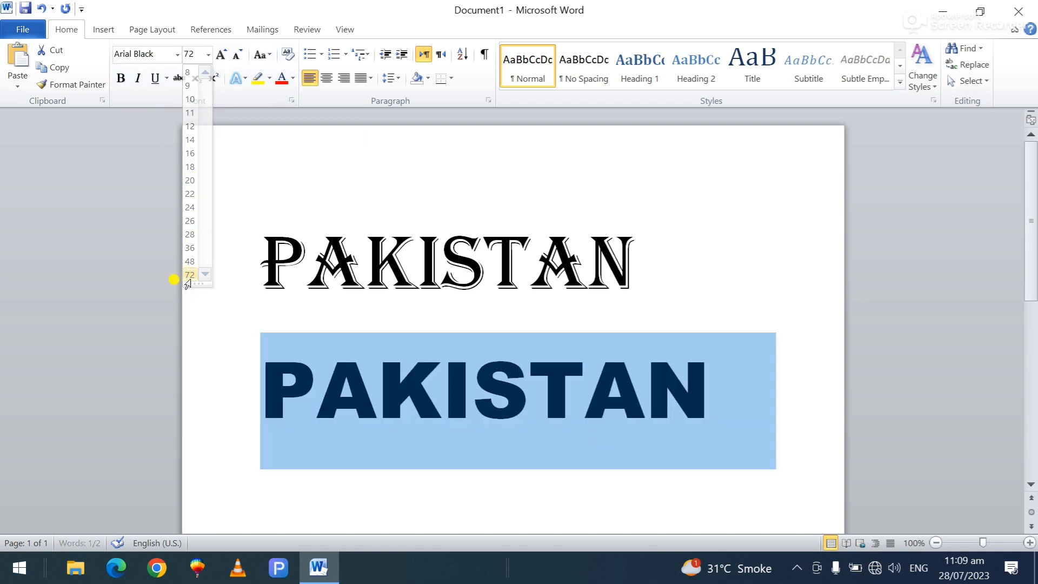
pyautogui.click(207, 54)
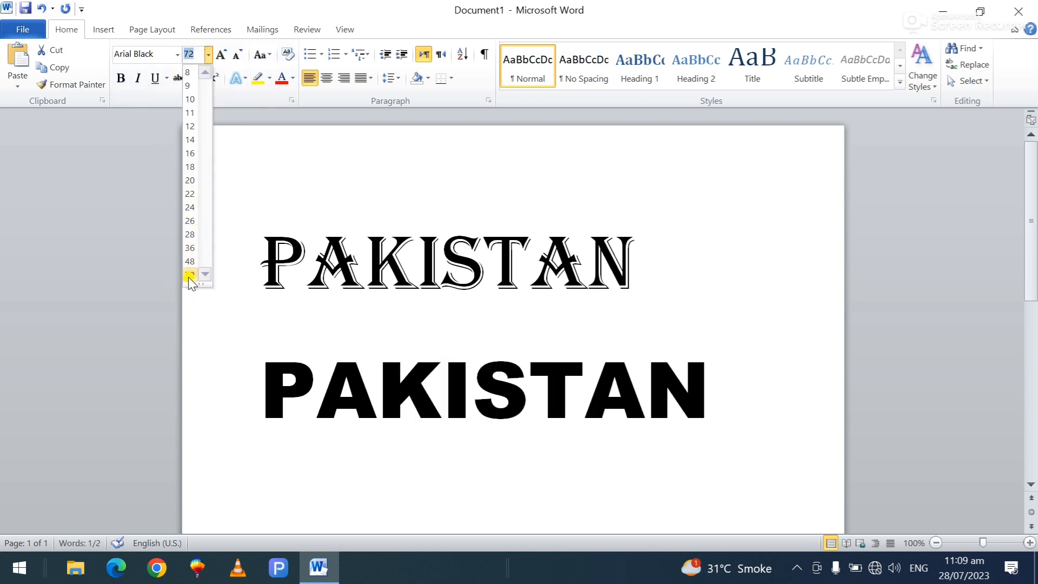
pyautogui.click(189, 277)
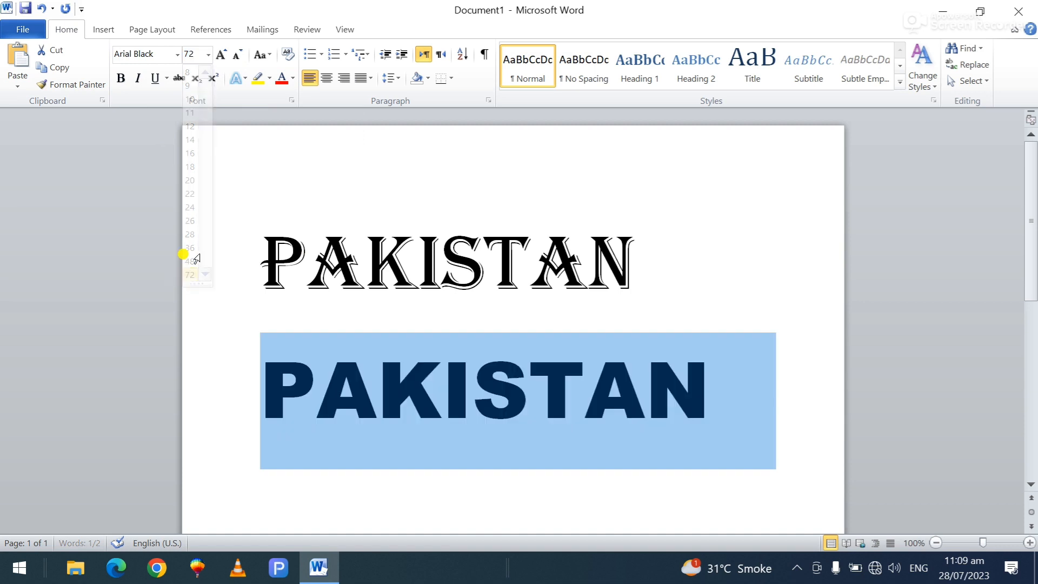
# Use Grow Font repeatedly to enlarge the second PAKISTAN line beyond the preset sizes to 170.
pyautogui.click(220, 56)
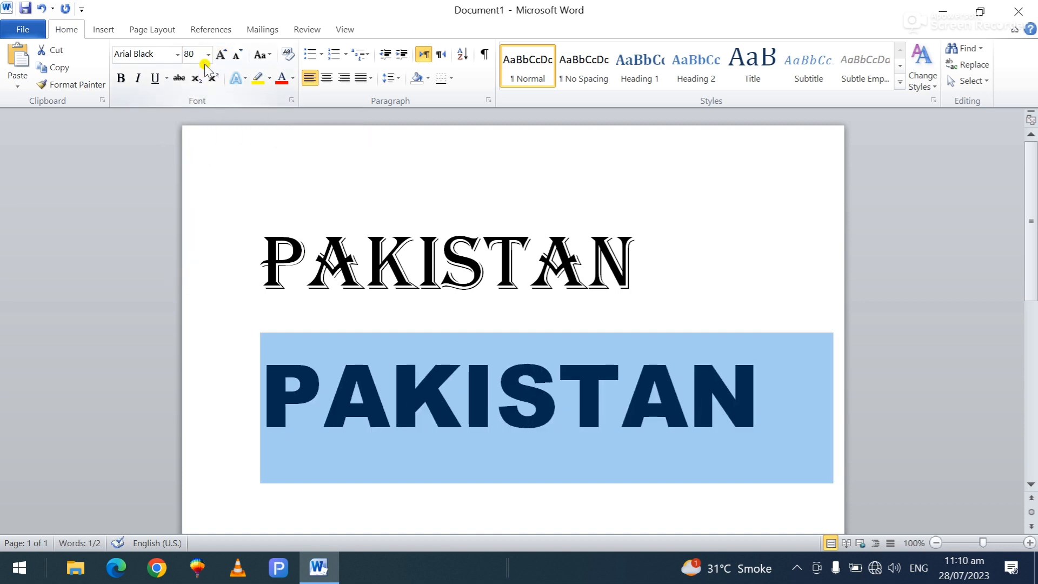
pyautogui.click(219, 55)
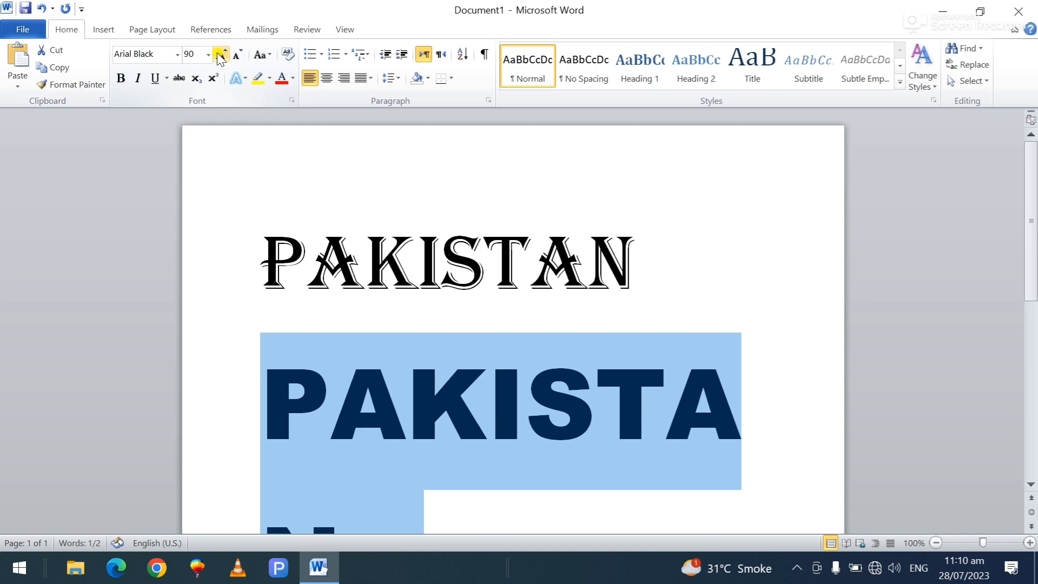
pyautogui.click(220, 55)
pyautogui.click(219, 56)
pyautogui.click(219, 55)
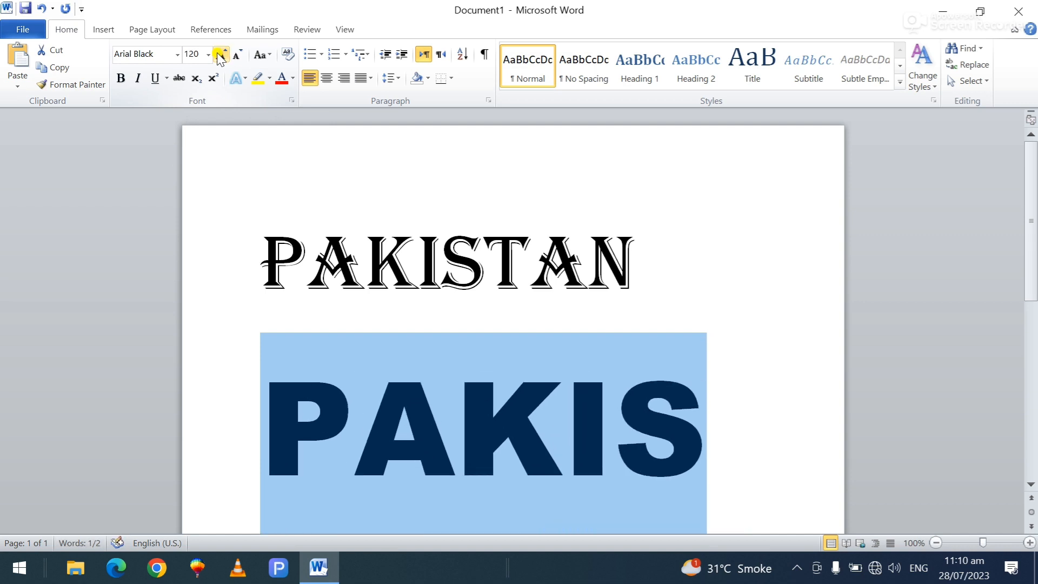
pyautogui.click(219, 56)
pyautogui.click(219, 55)
pyautogui.click(219, 55)
pyautogui.click(219, 55)
pyautogui.click(219, 55)
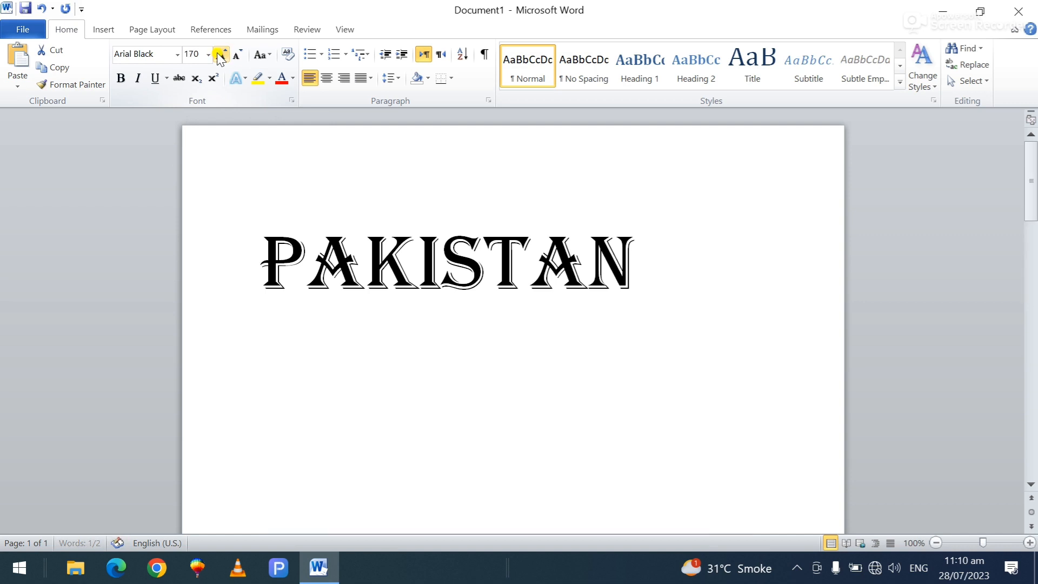
# Enter a custom font size of 1638 for the selected second PAKISTAN line.
pyautogui.scroll(-10, 444, 246)
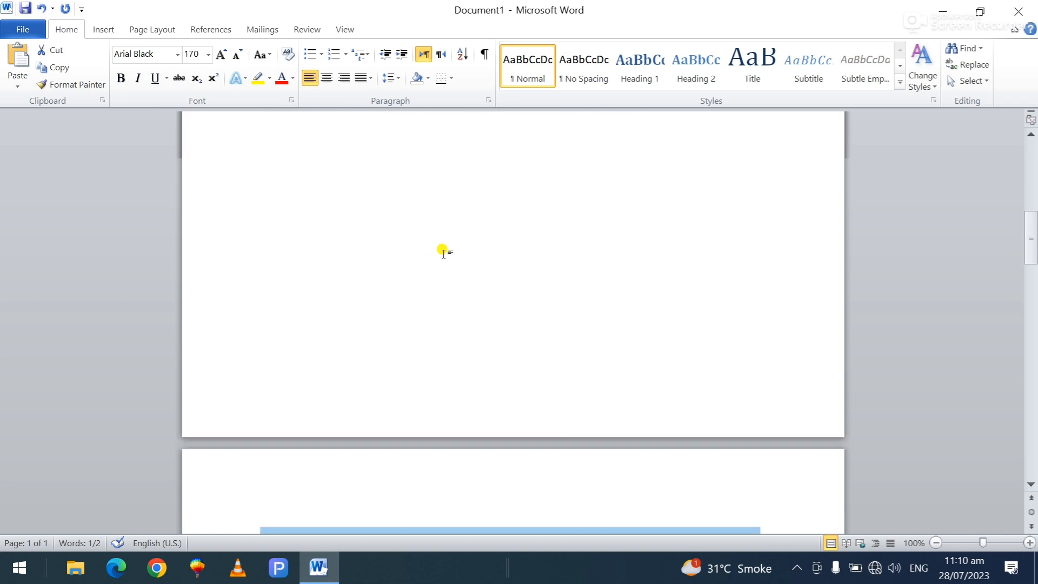
pyautogui.scroll(-5, 449, 236)
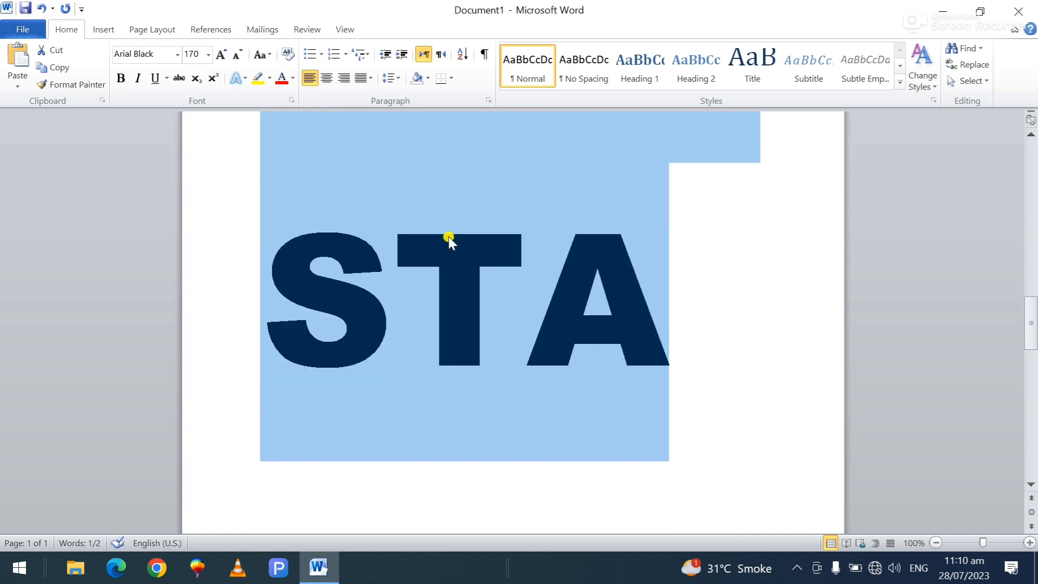
pyautogui.scroll(1, 449, 236)
pyautogui.scroll(1, 449, 236)
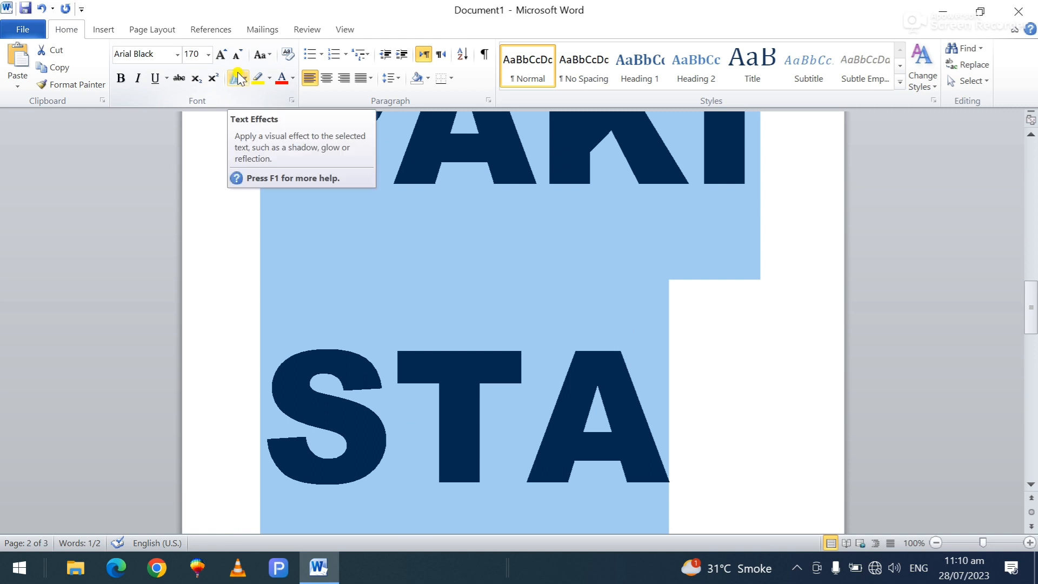
pyautogui.click(198, 56)
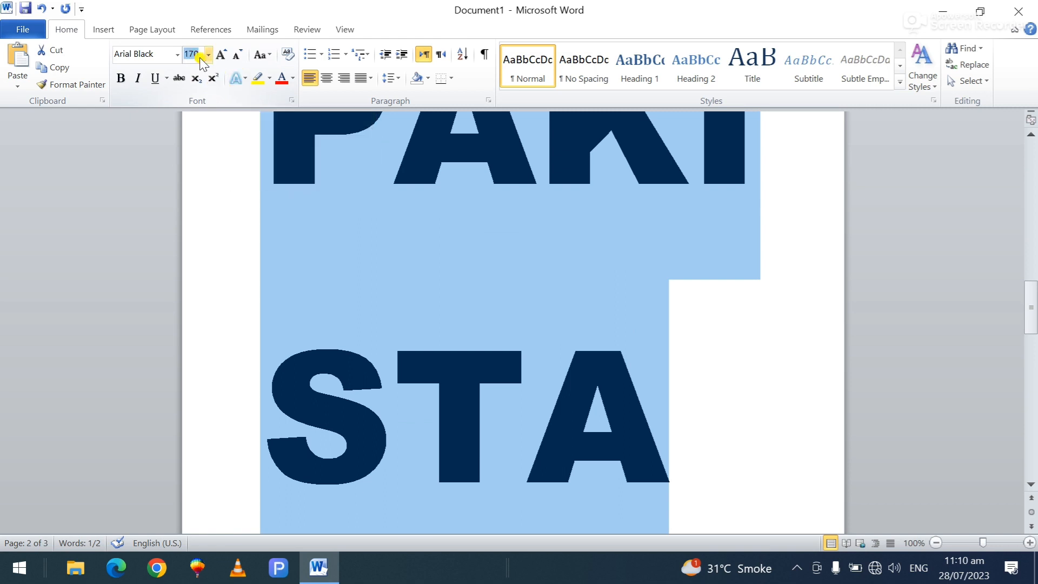
pyautogui.write('16')
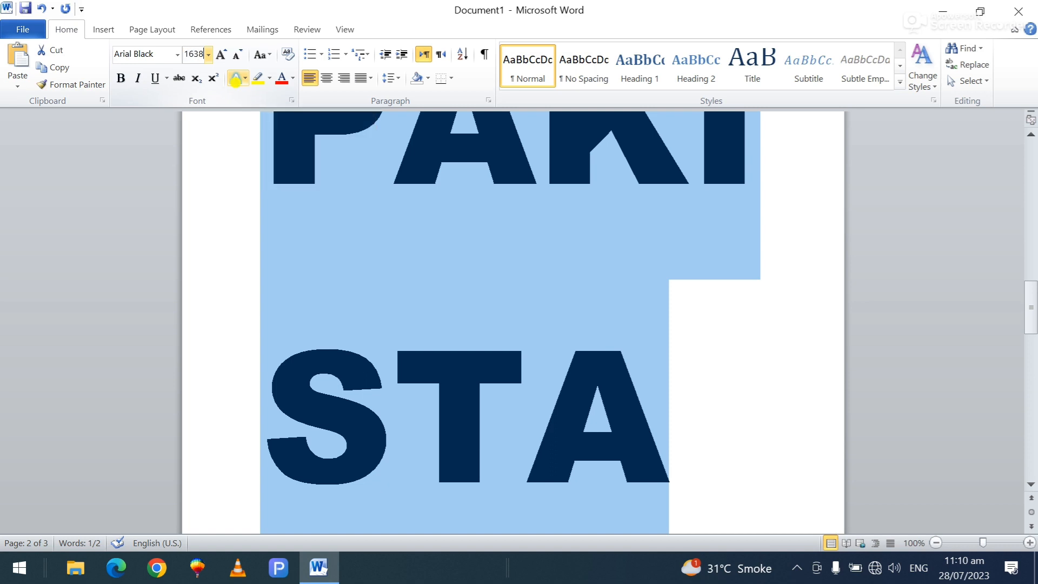
pyautogui.write('38')
pyautogui.press('Return')
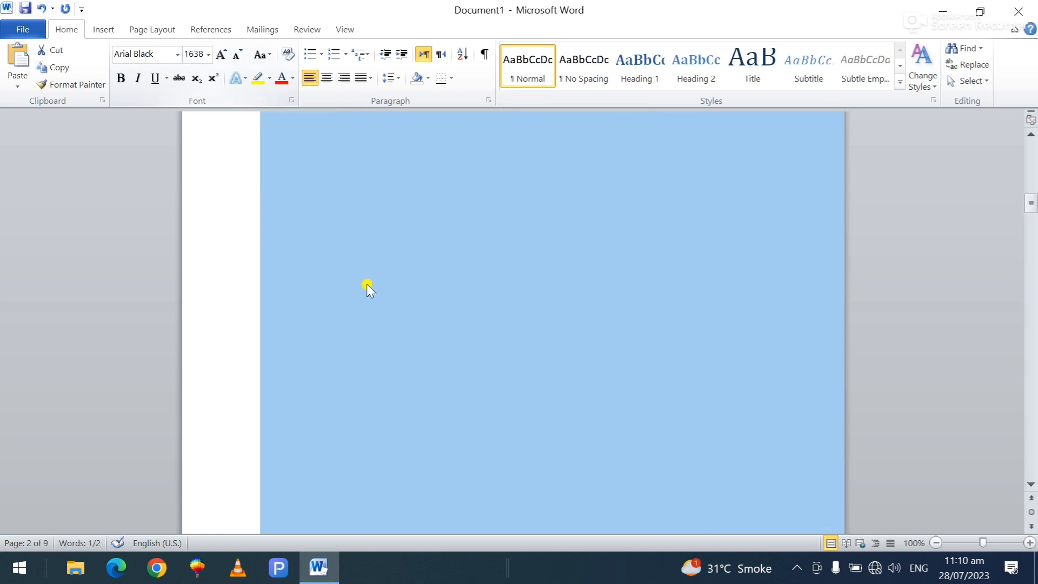
# Look over the oversized text, try to set its font size to 1639, and dismiss the message.
pyautogui.scroll(-10, 580, 444)
pyautogui.scroll(-10, 534, 363)
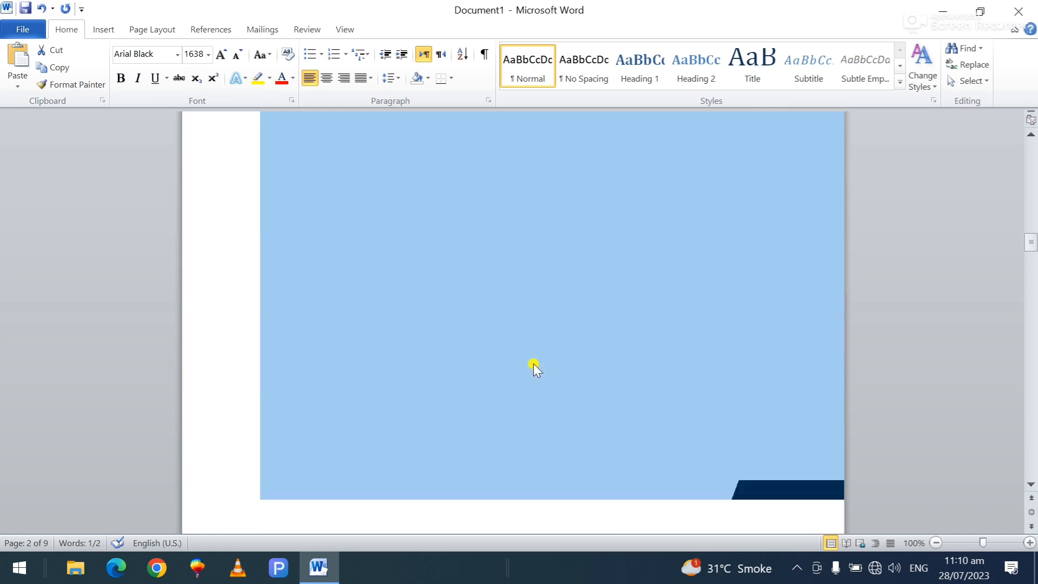
pyautogui.scroll(-10, 534, 358)
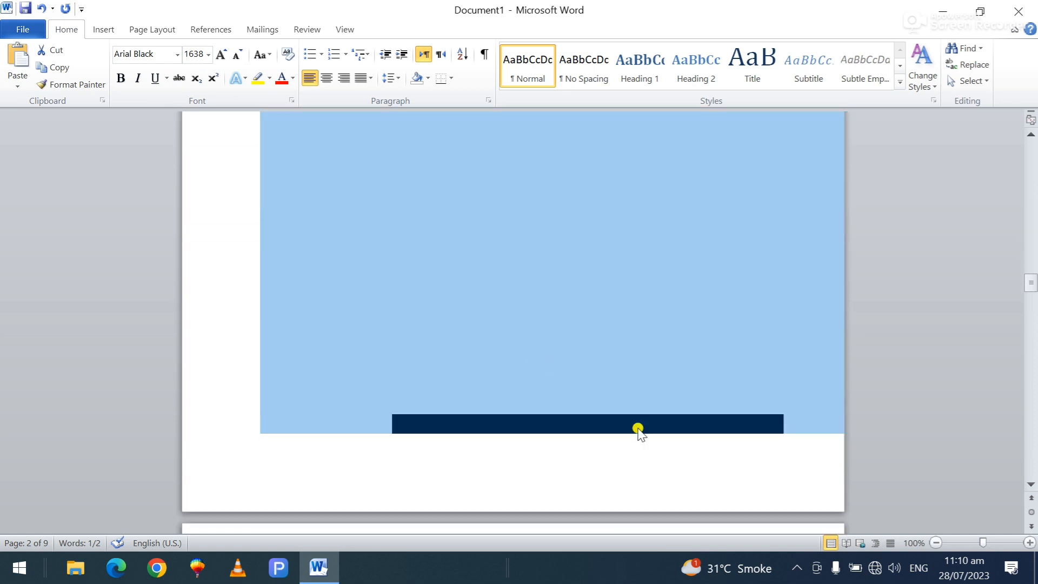
pyautogui.scroll(-5, 622, 417)
pyautogui.scroll(-5, 576, 417)
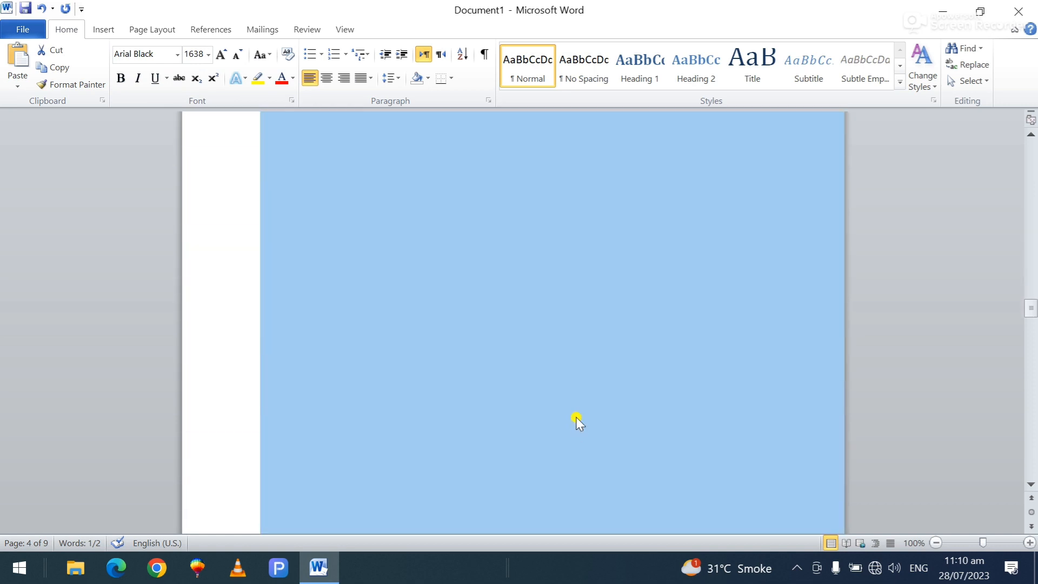
pyautogui.click(203, 54)
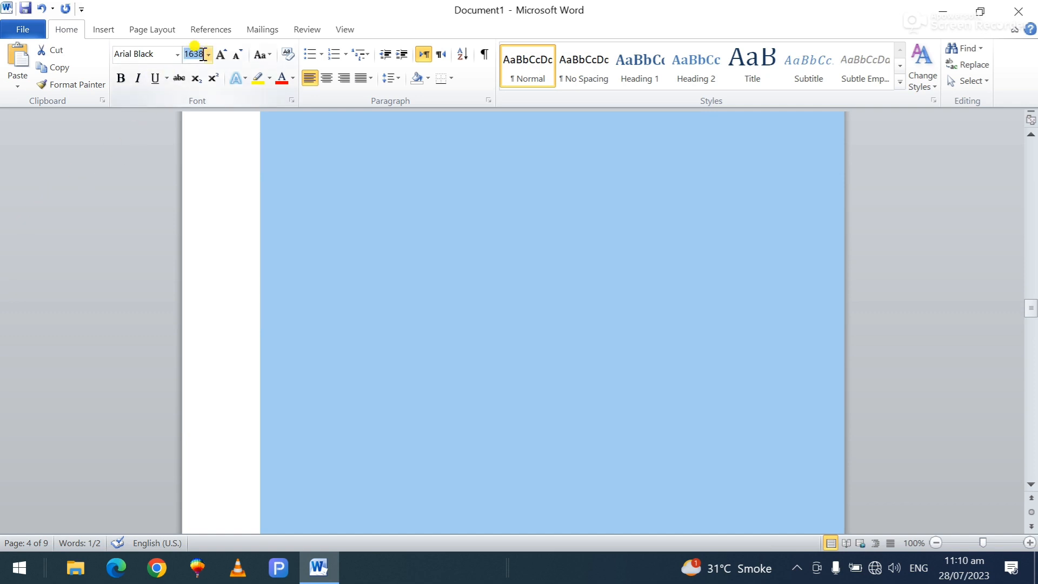
pyautogui.write('1')
pyautogui.press('Return')
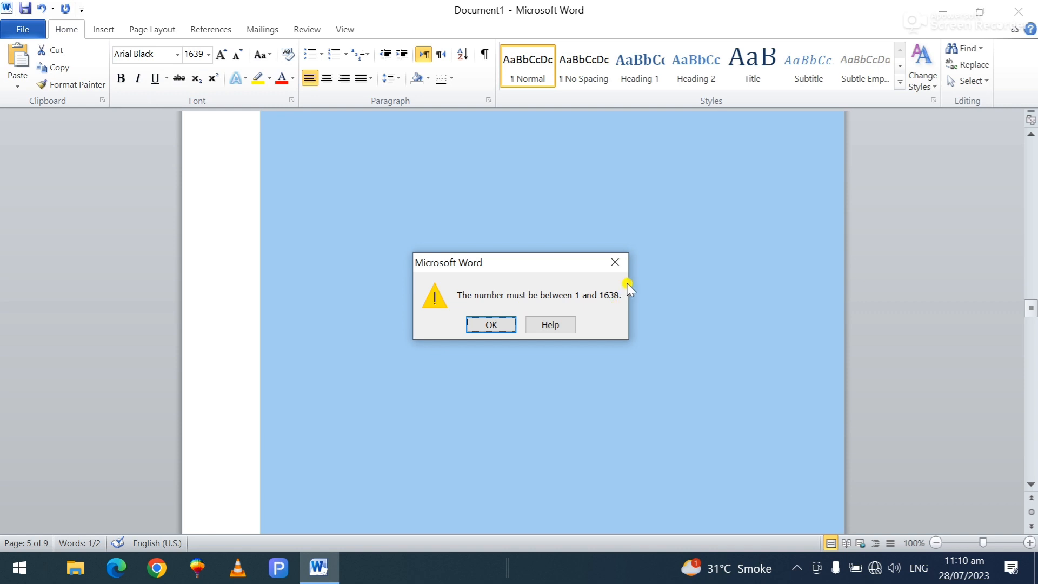
pyautogui.click(625, 264)
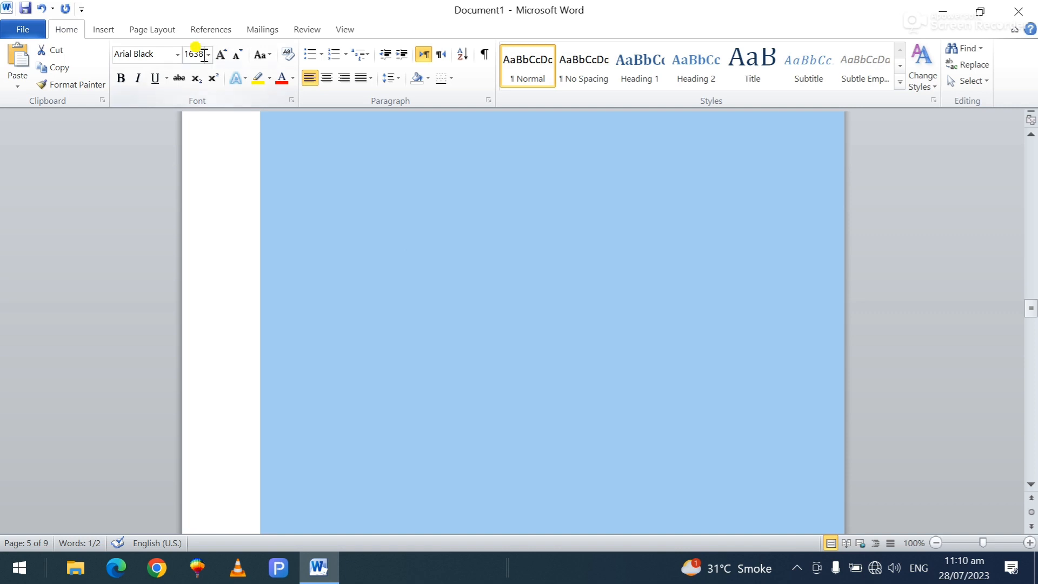
# Reduce the second PAKISTAN line to font size 28 and deselect it.
pyautogui.click(209, 55)
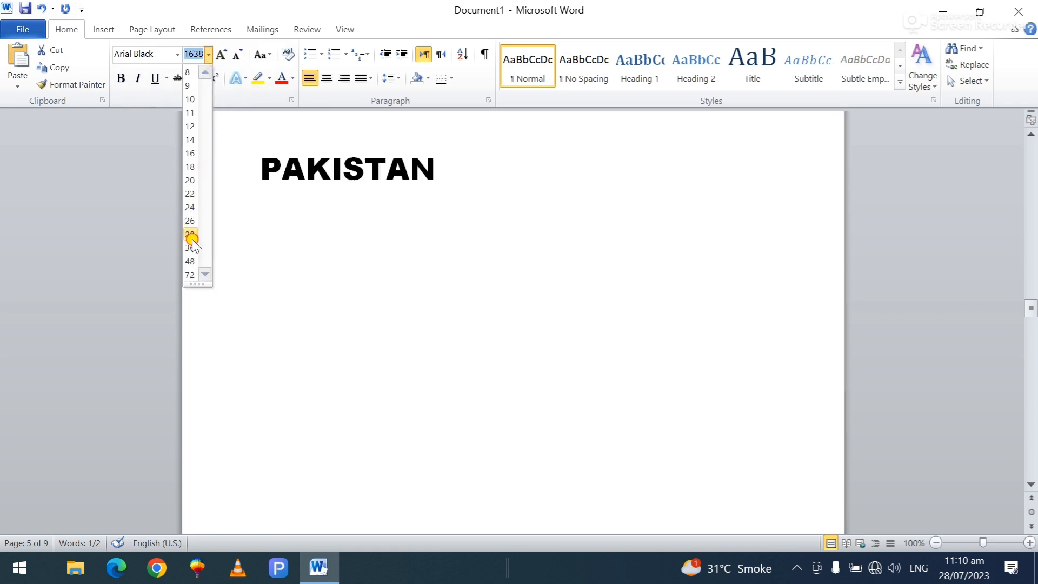
pyautogui.click(190, 235)
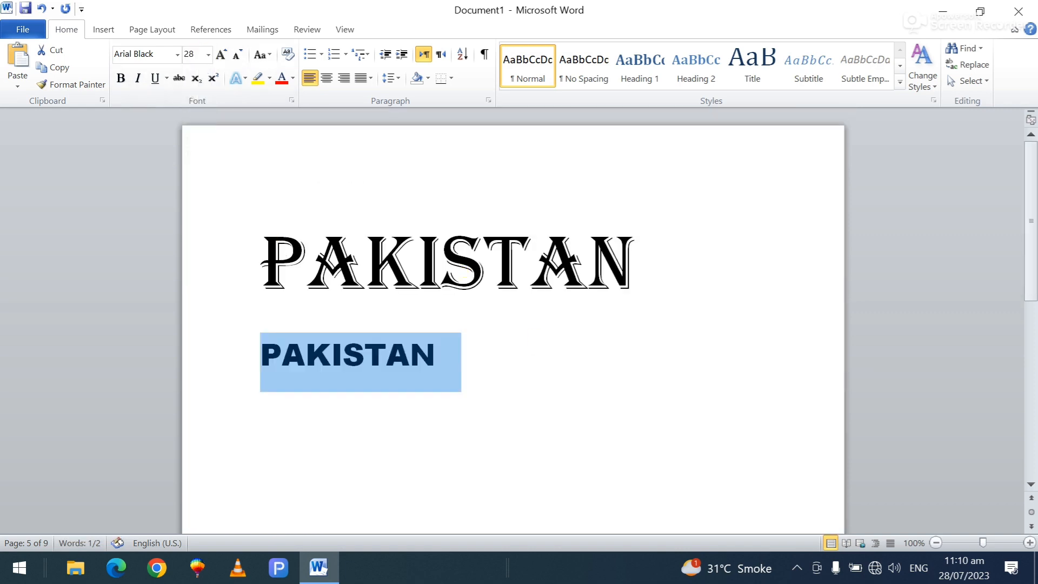
pyautogui.click(501, 361)
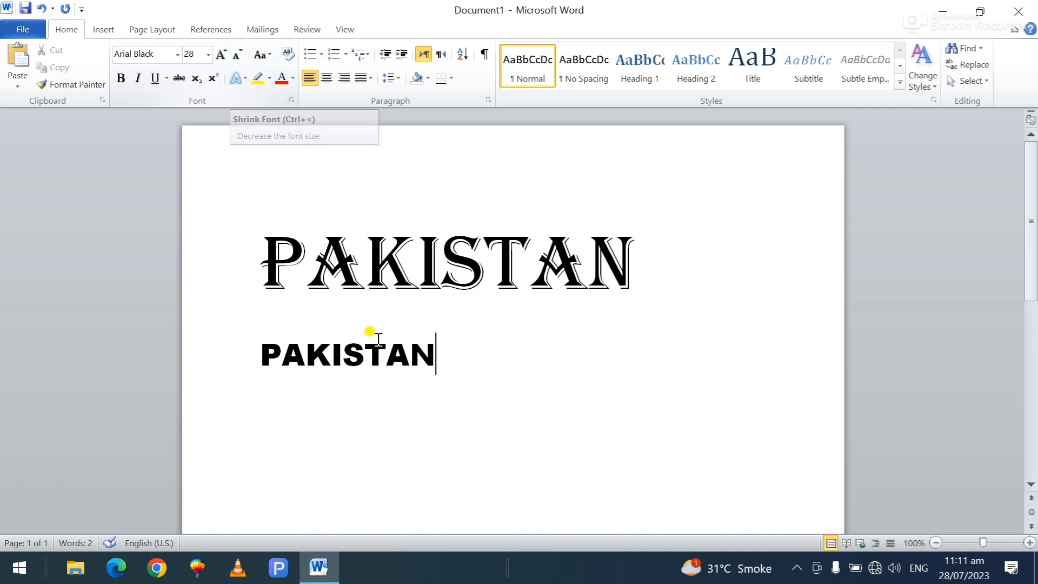
# Select the first PAKISTAN line and reduce its font size stepwise with Shrink Font through 48 and 36 to 28.
pyautogui.click(652, 249)
pyautogui.moveTo(417, 258); pyautogui.dragTo(270, 260)
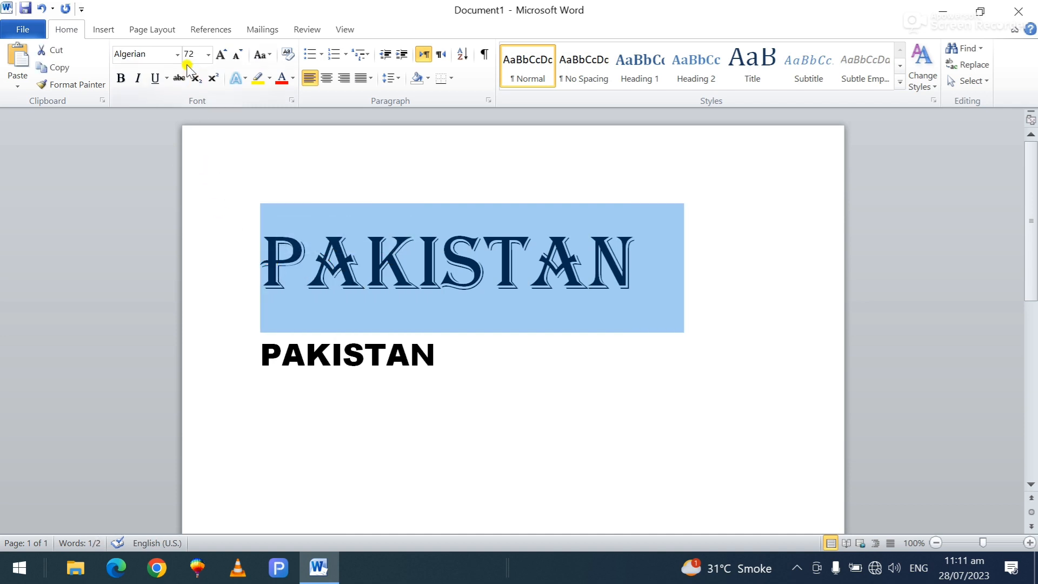
pyautogui.click(242, 57)
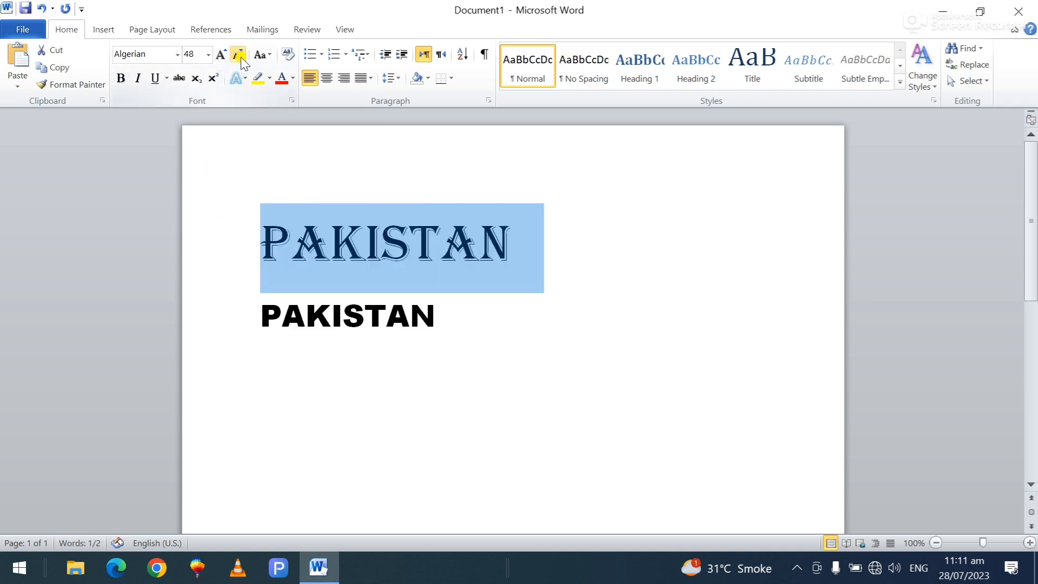
pyautogui.click(241, 57)
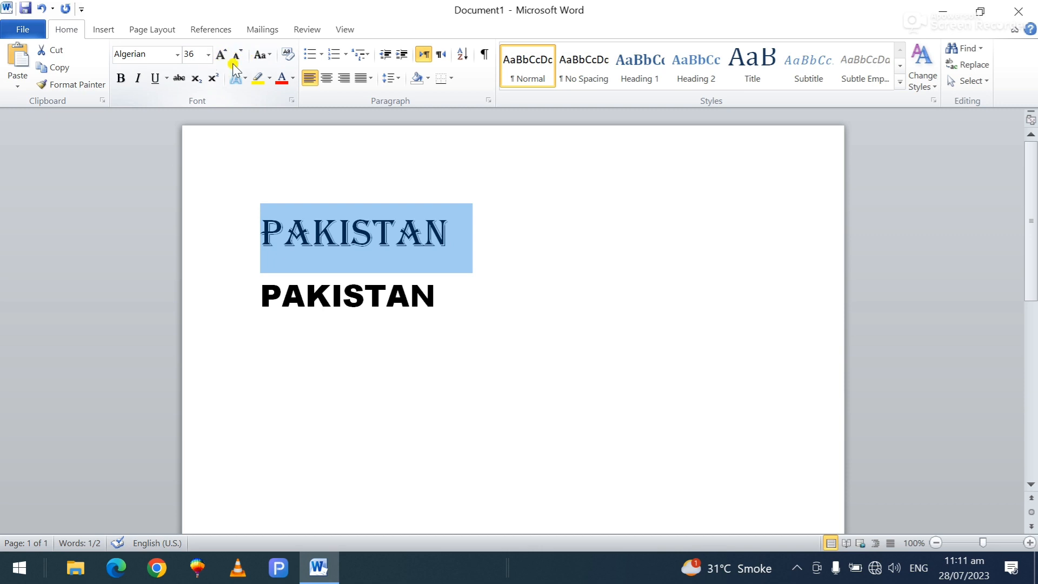
pyautogui.click(239, 60)
pyautogui.click(239, 60)
# Alternate Grow Font and Shrink Font on the first PAKISTAN line, finishing at font size 72.
pyautogui.click(224, 56)
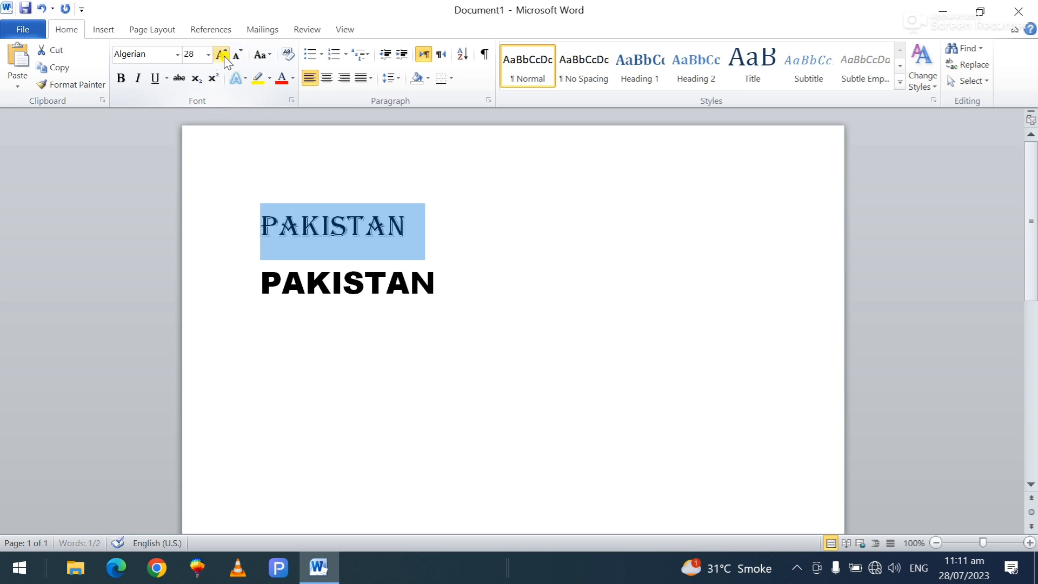
pyautogui.click(224, 57)
pyautogui.click(224, 56)
pyautogui.click(238, 54)
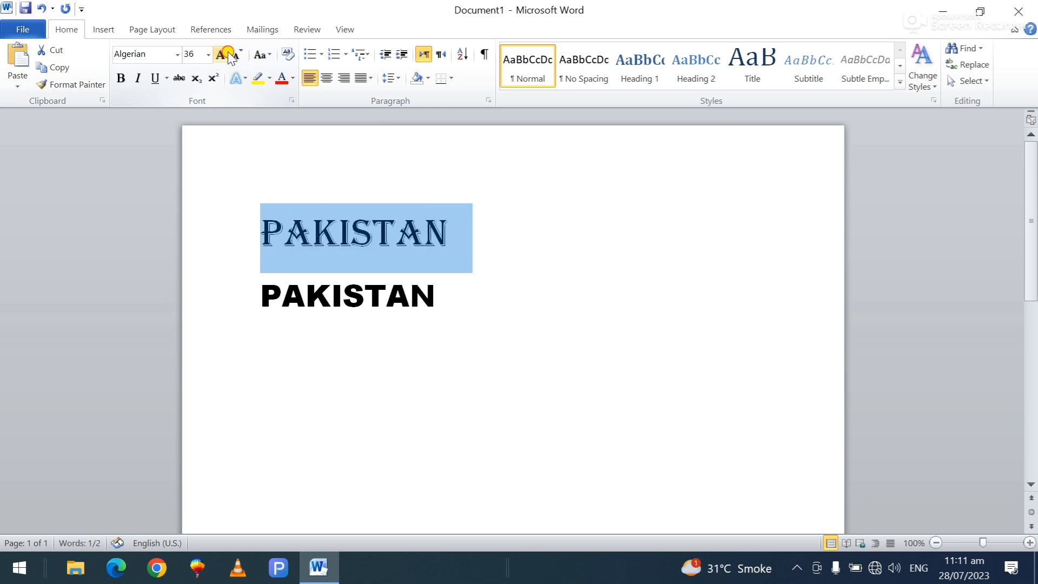
pyautogui.click(222, 55)
pyautogui.click(238, 56)
pyautogui.click(223, 56)
pyautogui.click(222, 55)
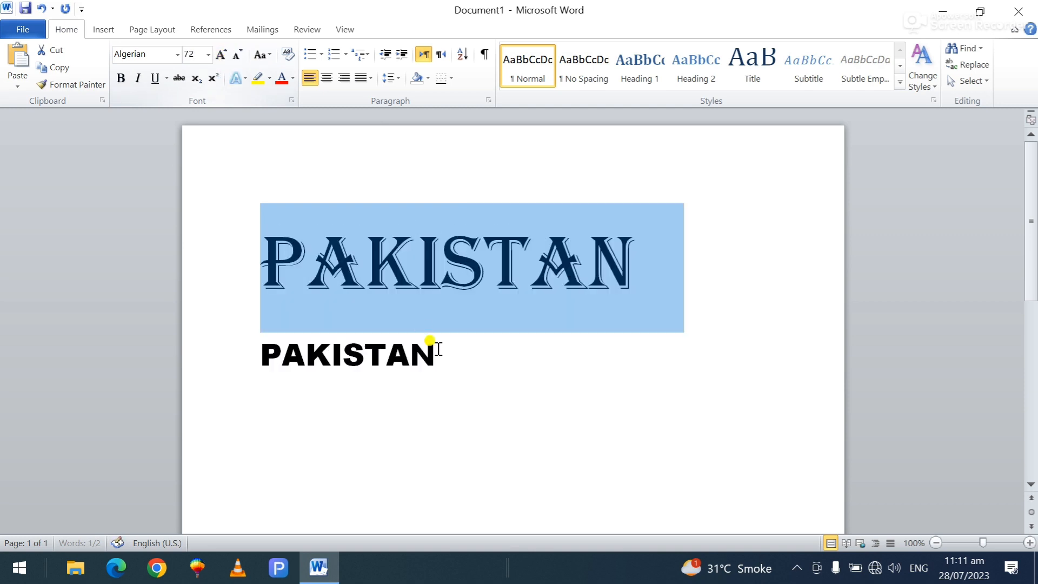
# Extend the second PAKISTAN line to read "PAKISTAN IS A COUNTRY".
pyautogui.click(434, 352)
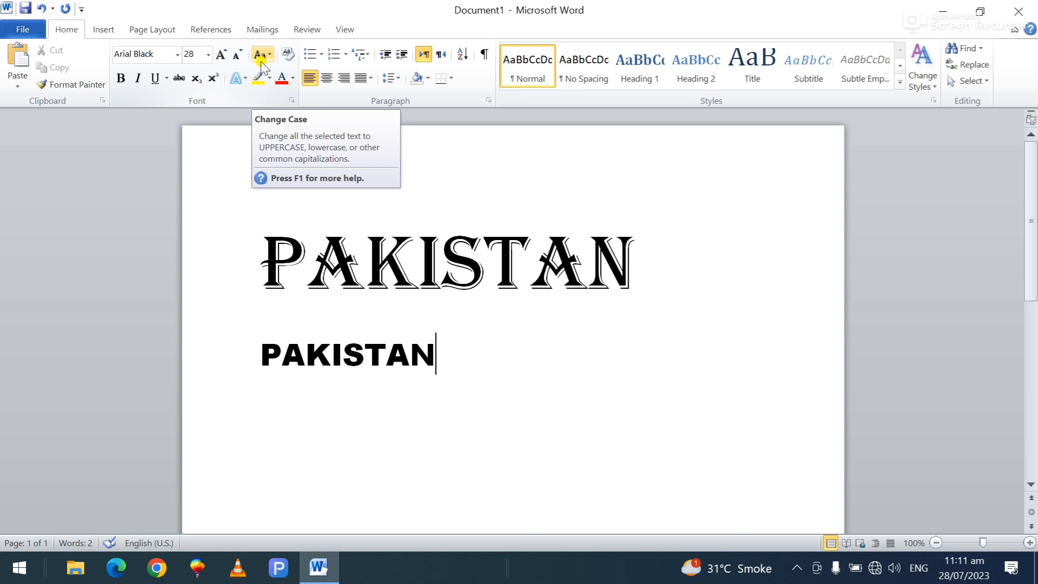
pyautogui.click(261, 56)
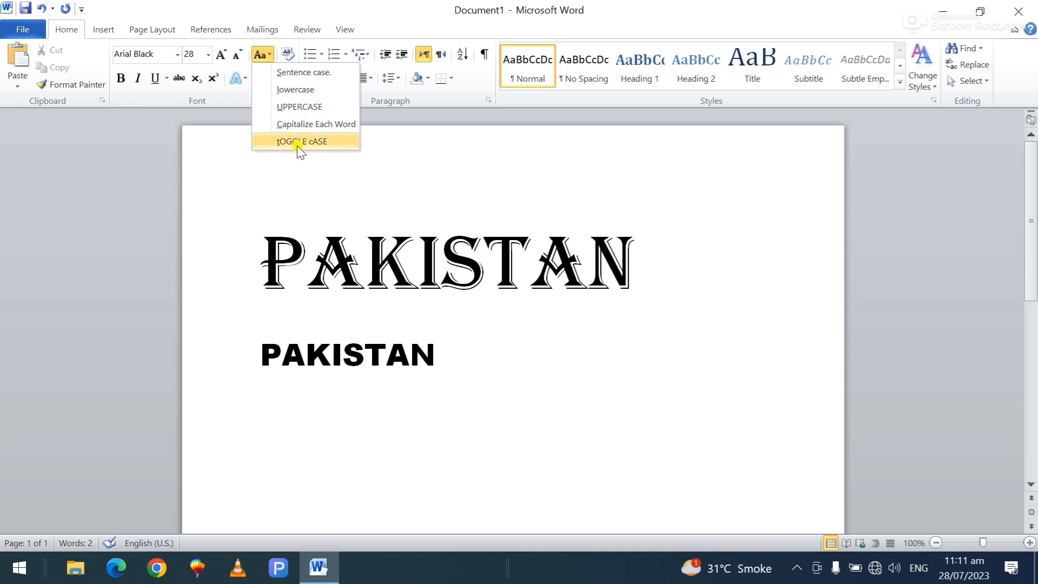
pyautogui.click(454, 373)
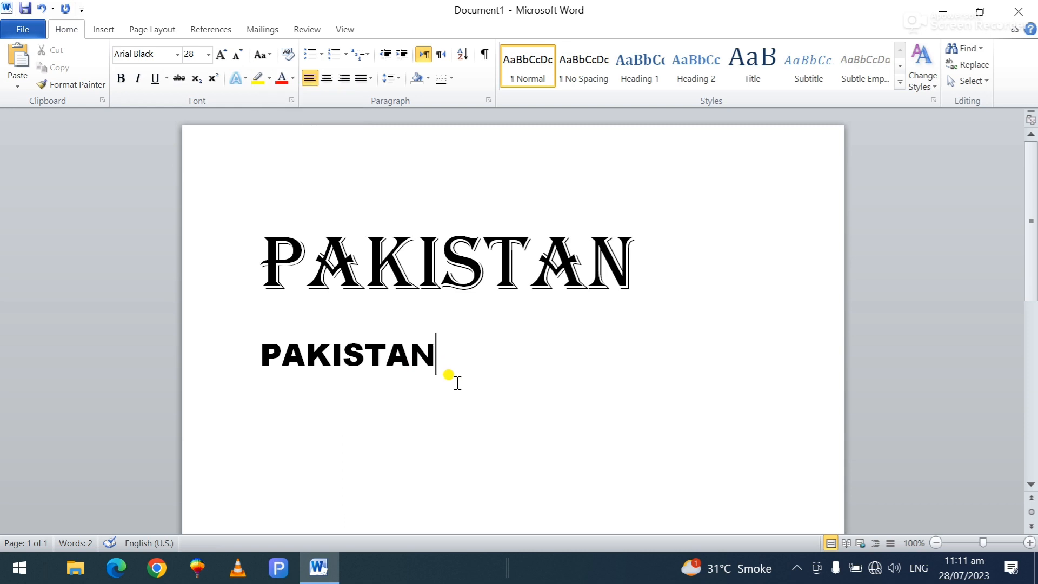
pyautogui.write('IS A C')
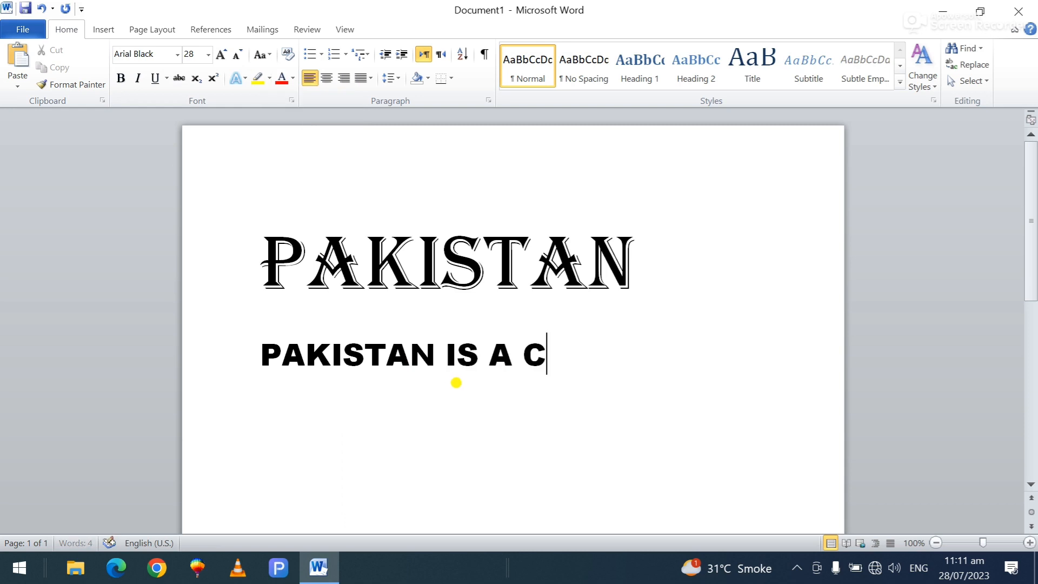
pyautogui.write('OUNTRY')
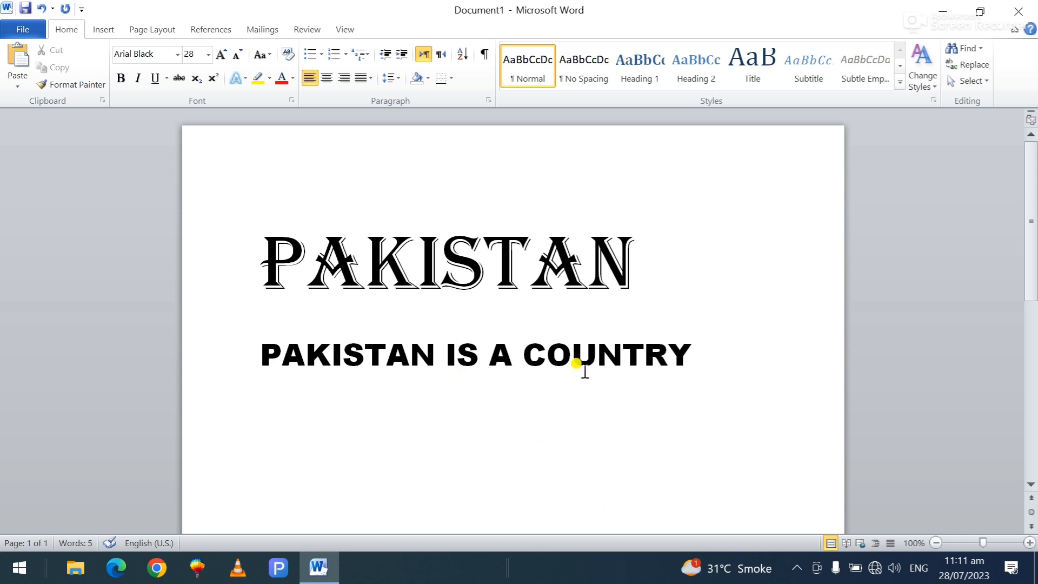
# Select the whole line "PAKISTAN IS A COUNTRY" and change it to sentence case.
pyautogui.moveTo(695, 356); pyautogui.dragTo(271, 366)
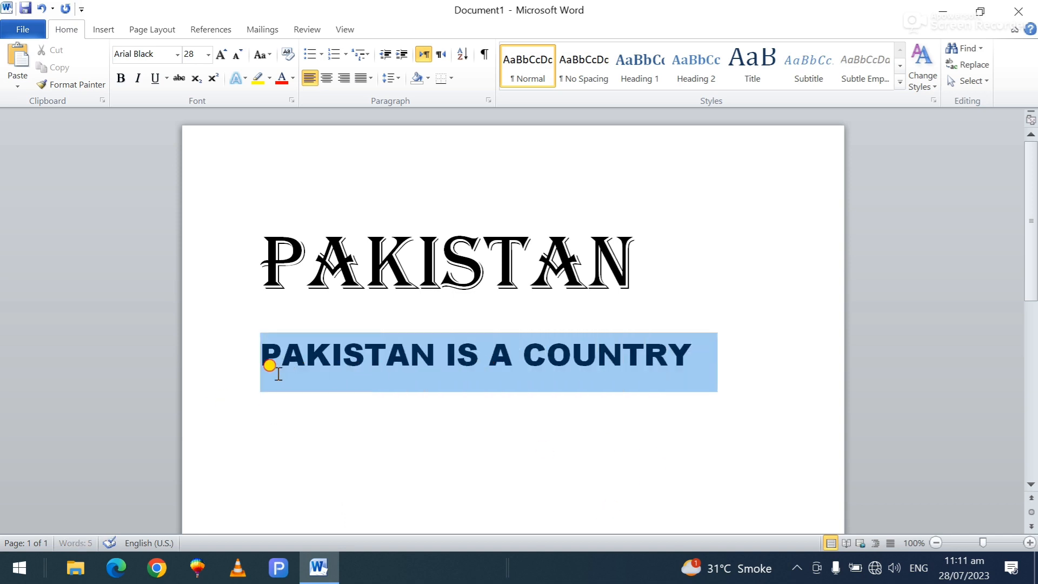
pyautogui.click(266, 58)
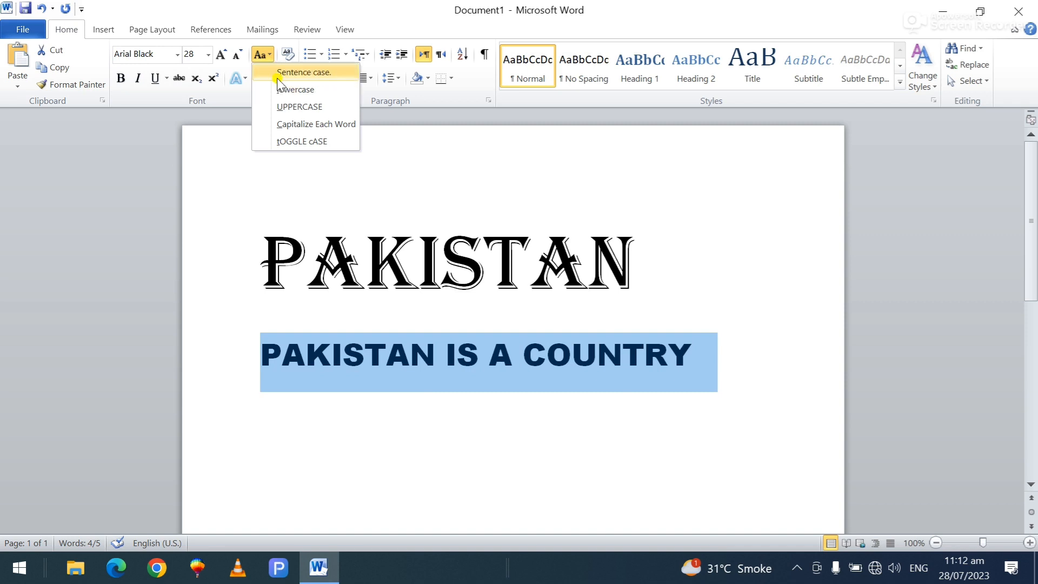
pyautogui.click(278, 74)
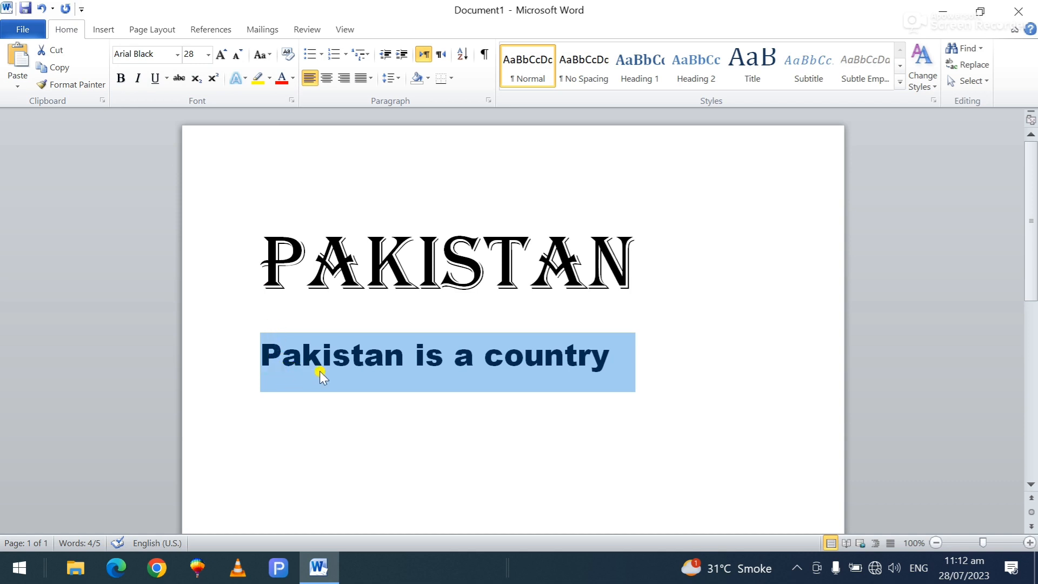
# Change the case of the second line to lowercase, and after that to UPPERCASE.
pyautogui.moveTo(634, 383); pyautogui.dragTo(267, 368)
pyautogui.click(262, 54)
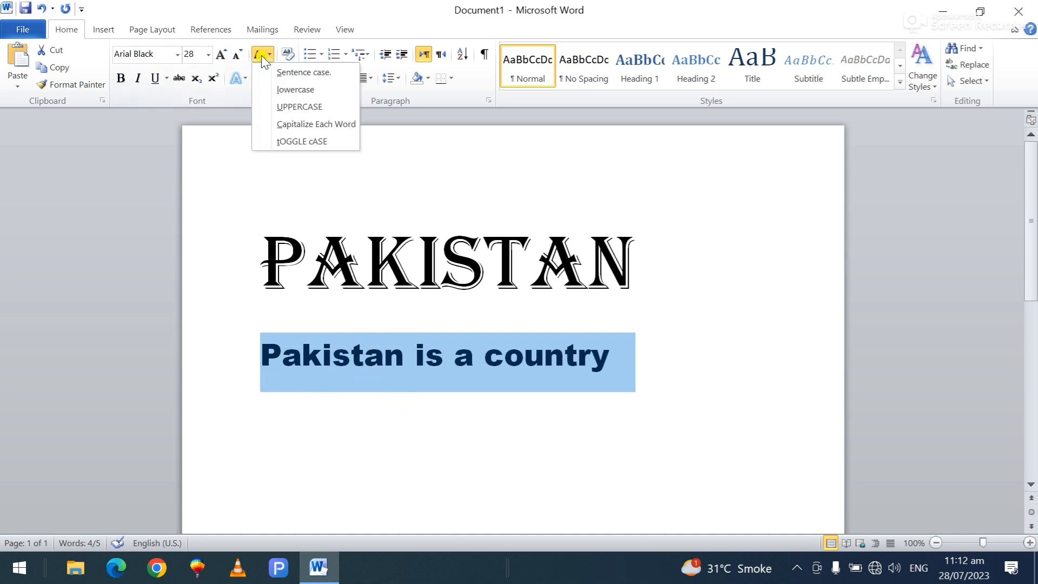
pyautogui.click(273, 93)
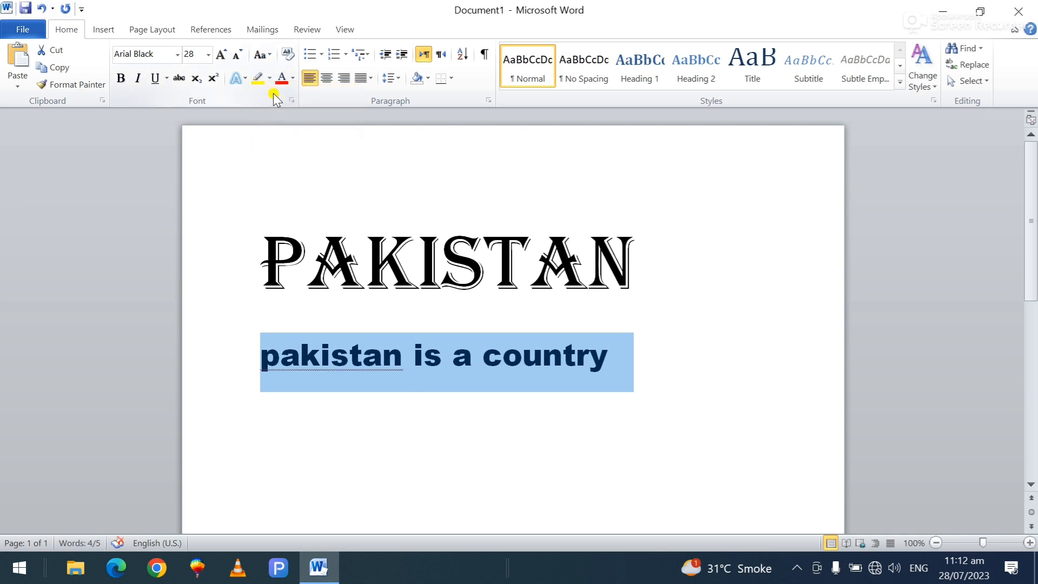
pyautogui.click(262, 55)
pyautogui.click(294, 106)
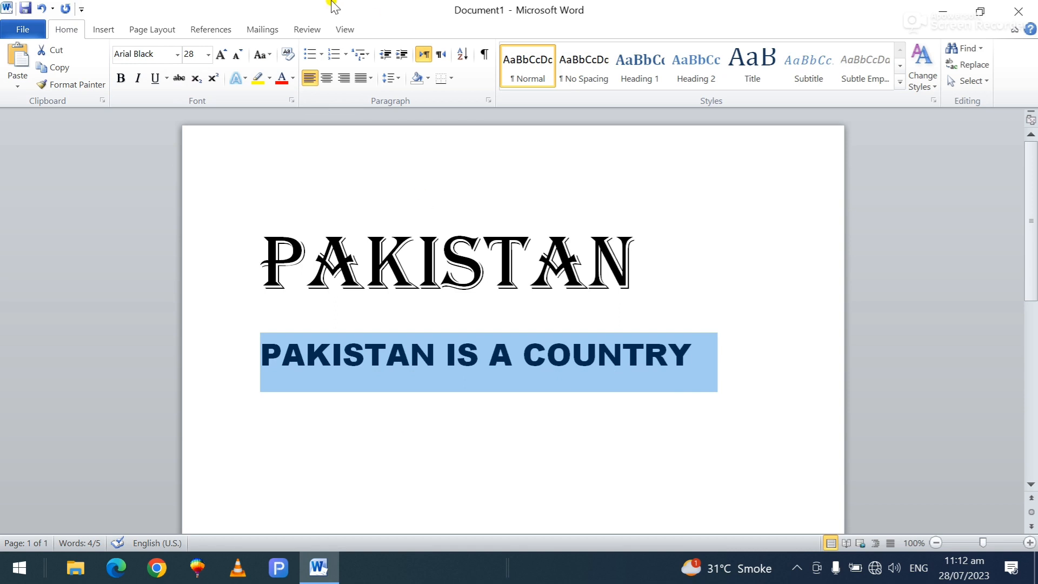
# Apply Capitalize Each Word to the selected second line, followed by tOGGLE cASE.
pyautogui.click(260, 55)
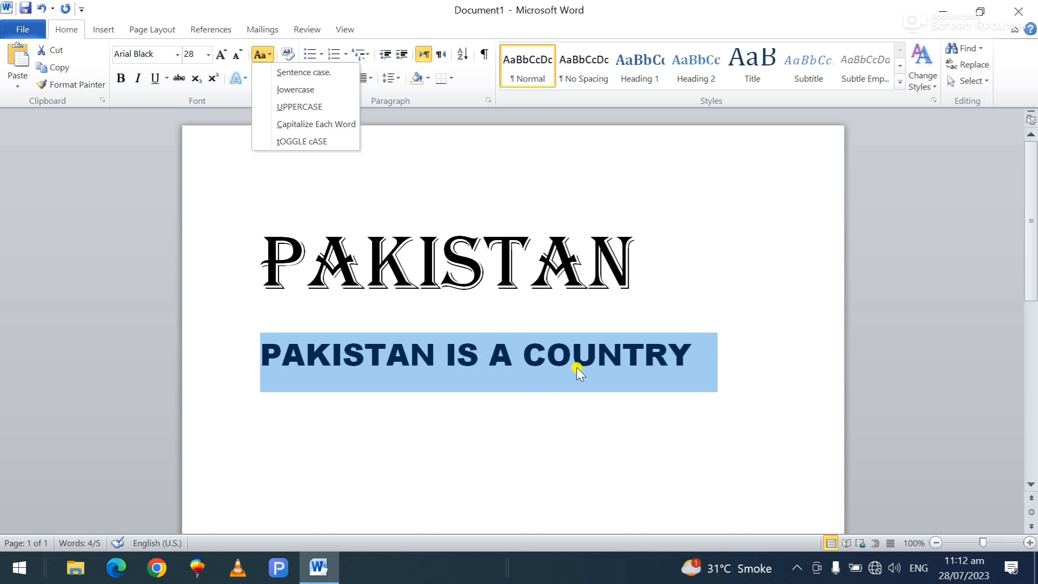
pyautogui.click(340, 124)
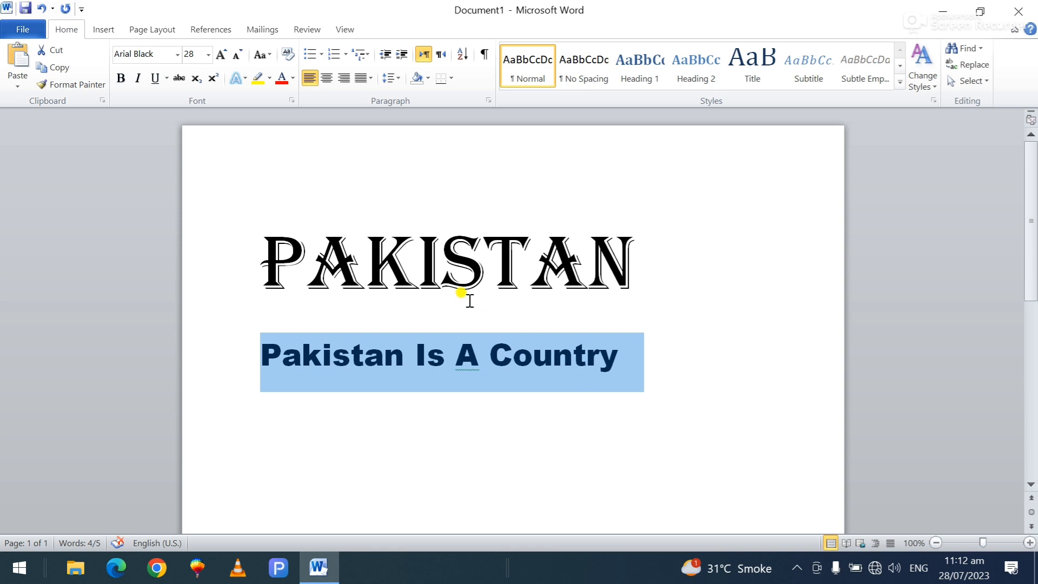
pyautogui.click(259, 55)
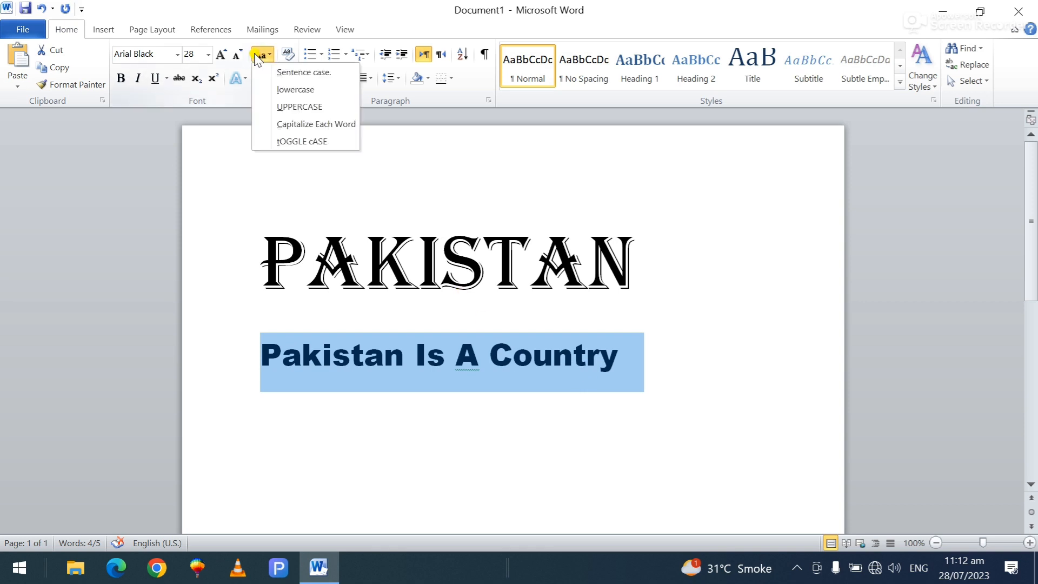
pyautogui.click(286, 143)
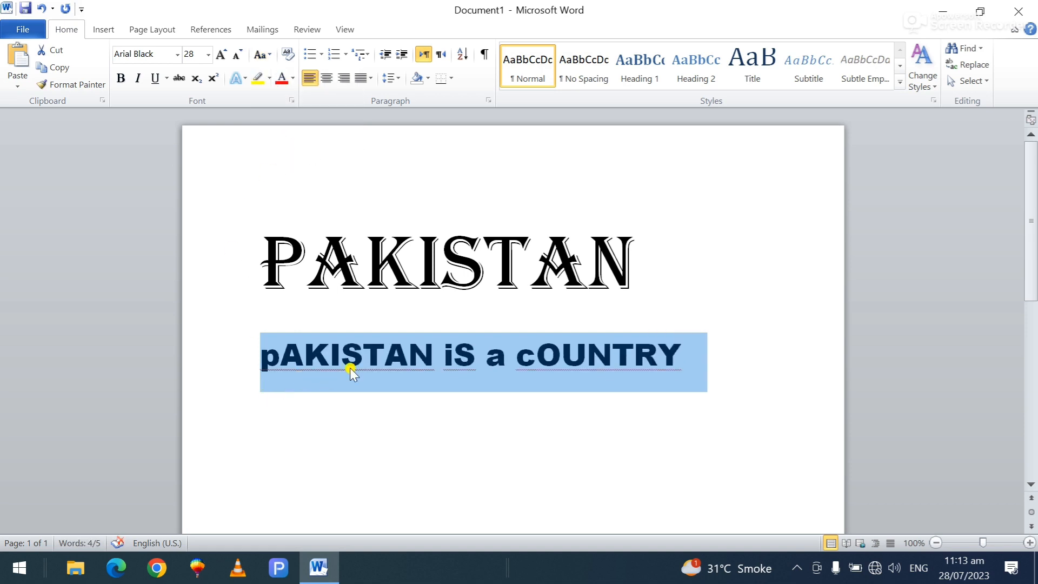
pyautogui.click(262, 58)
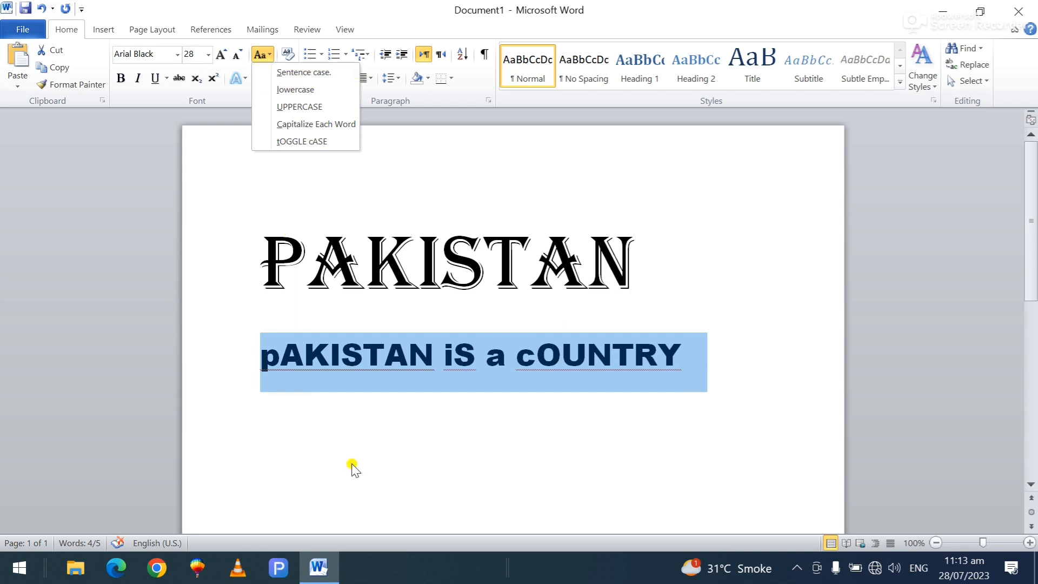
pyautogui.click(470, 481)
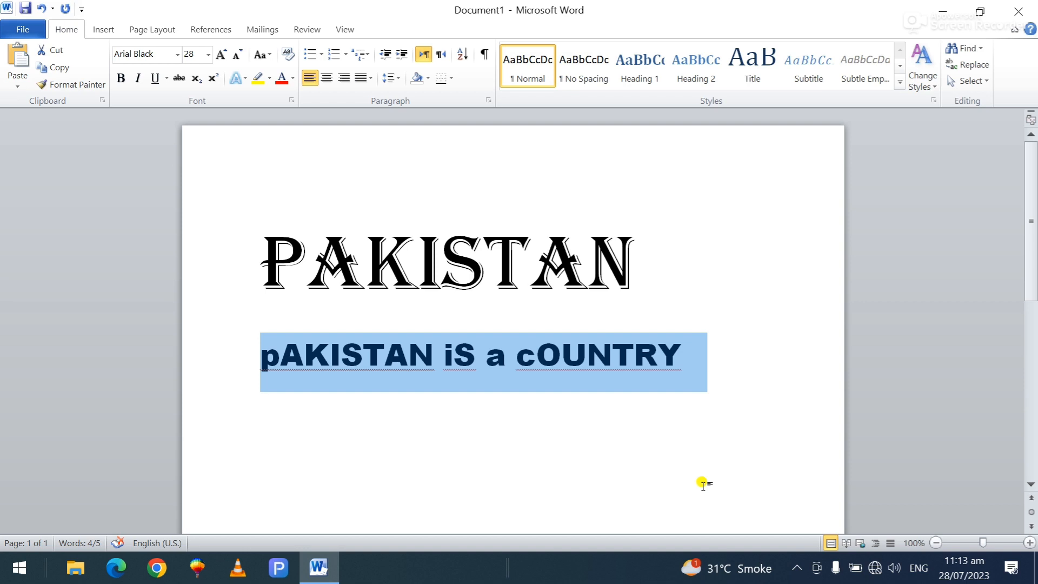
# Cycle the selected second line repeatedly through the letter cases, finishing with all lowercase.
pyautogui.hotkey('shift', 'F3')
pyautogui.hotkey('shift', 'F3')
pyautogui.hotkey('shift', 'F3')
pyautogui.hotkey('shift', 'F3')
pyautogui.hotkey('shift', 'F3')
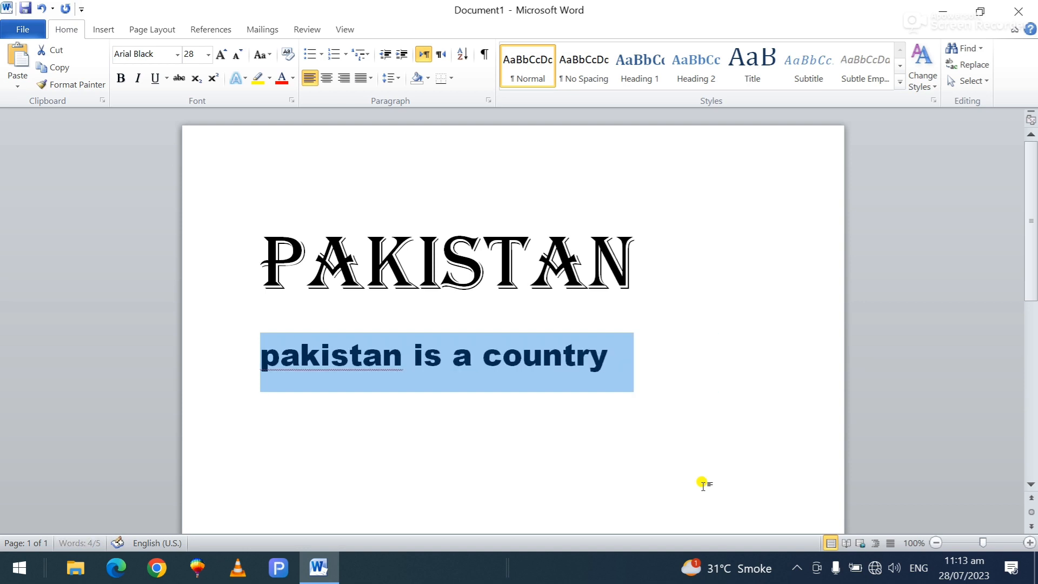
pyautogui.hotkey('shift', 'F3')
pyautogui.hotkey('shift', 'F3')
pyautogui.hotkey('shift', 'F3')
pyautogui.hotkey('shift', 'F3')
pyautogui.hotkey('shift', 'F3')
pyautogui.hotkey('shift', 'F3')
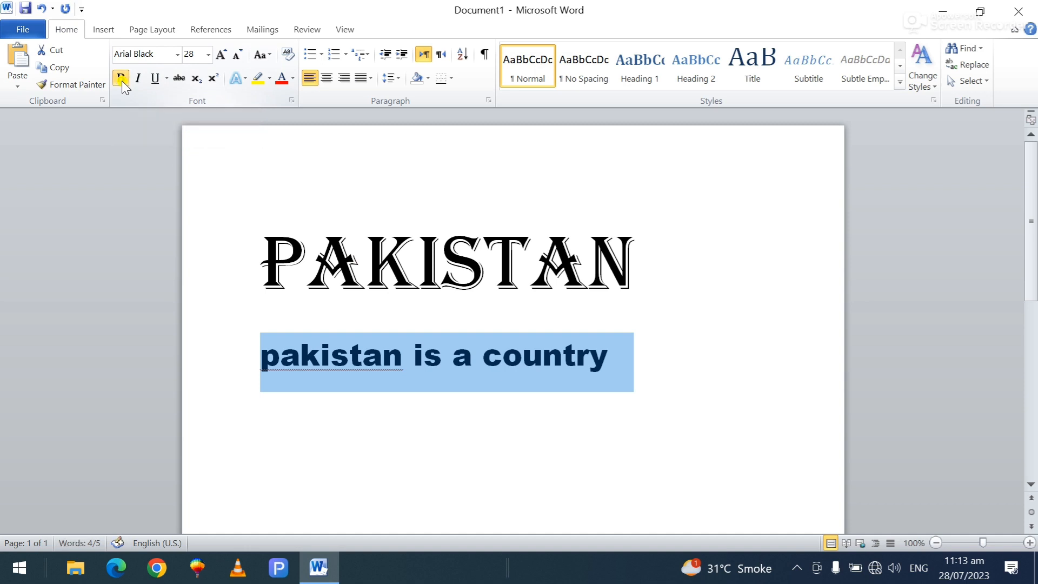
# Change the selected line's font to the theme body font Arial and enlarge it to size 48 with Grow Font.
pyautogui.click(178, 54)
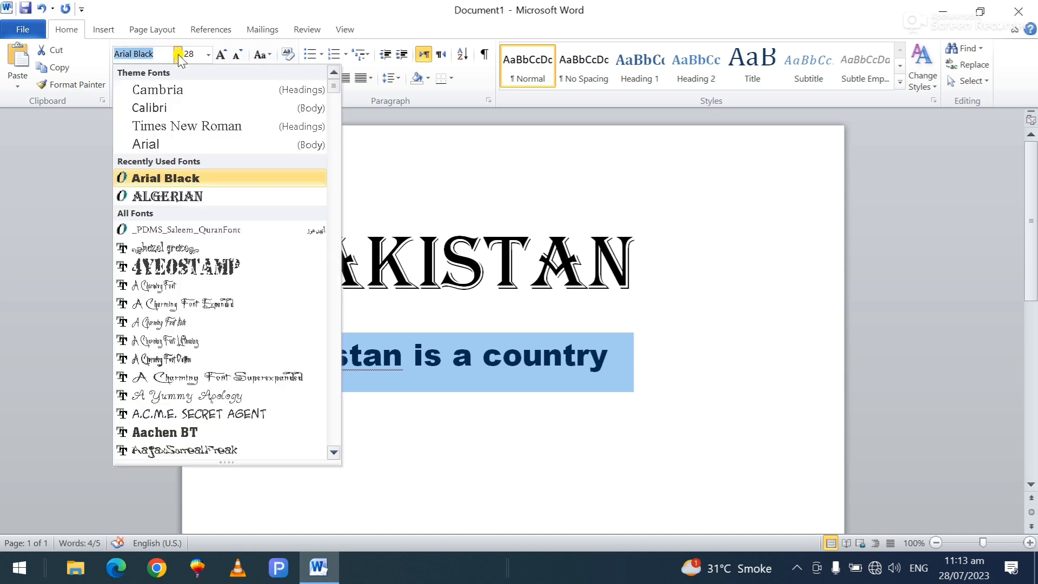
pyautogui.click(160, 144)
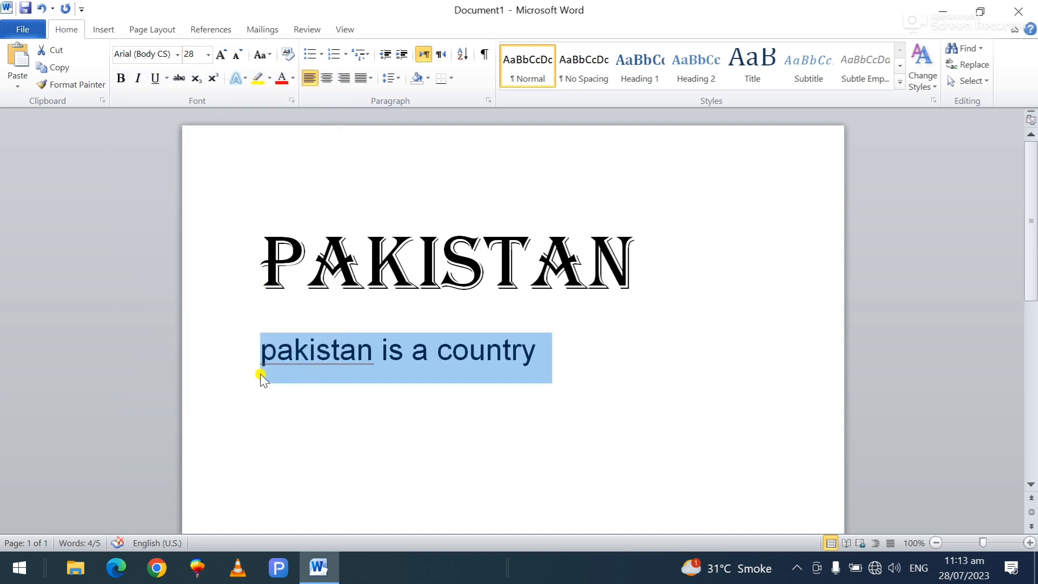
pyautogui.click(221, 55)
pyautogui.click(220, 55)
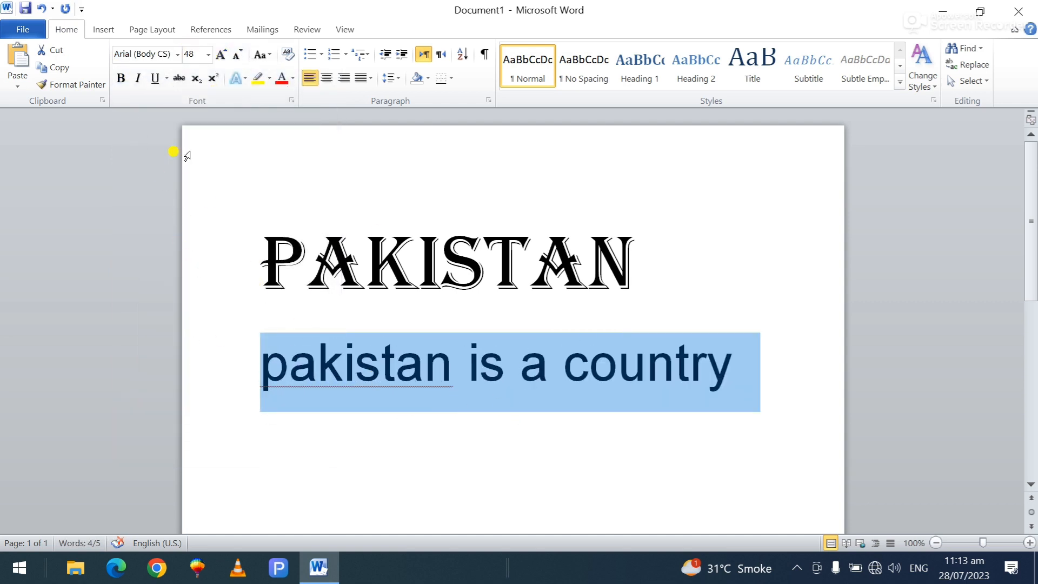
# Toggle bold on and off repeatedly for "pakistan is a country", leaving it bold.
pyautogui.click(122, 84)
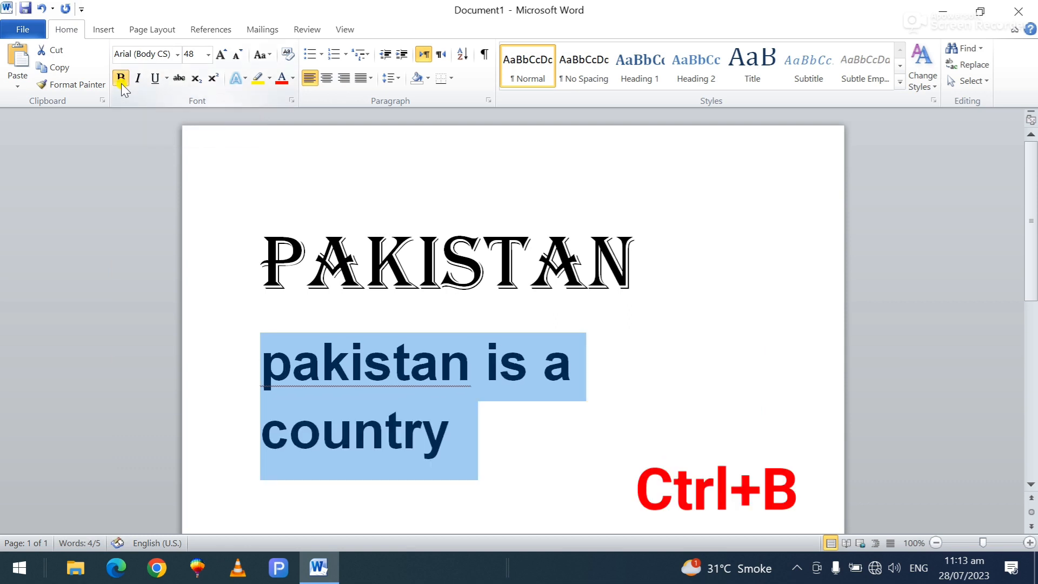
pyautogui.click(121, 85)
pyautogui.click(122, 84)
pyautogui.click(122, 84)
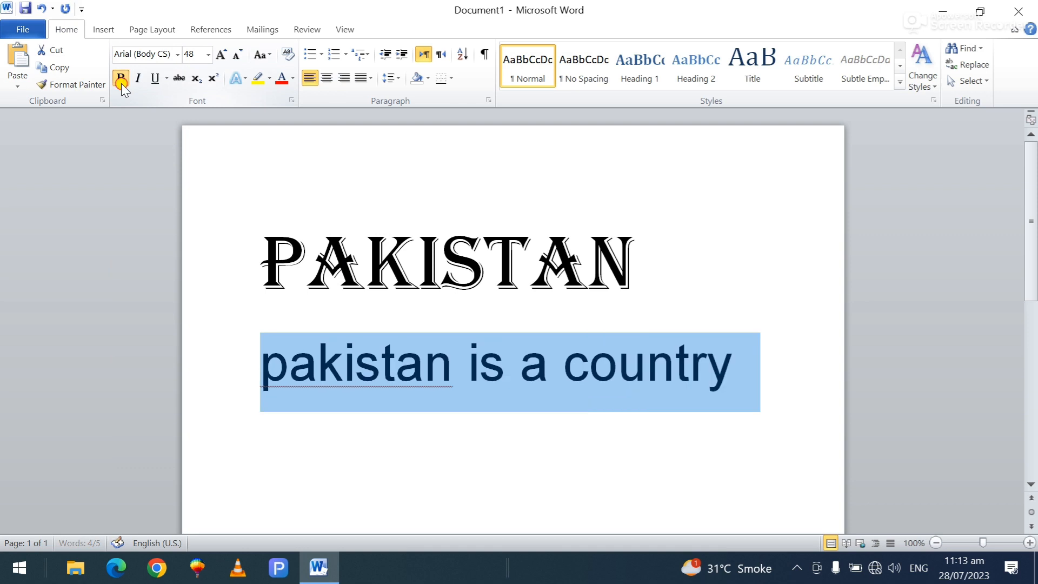
pyautogui.click(122, 84)
pyautogui.click(122, 84)
pyautogui.click(122, 85)
pyautogui.click(121, 84)
pyautogui.click(122, 84)
pyautogui.click(122, 84)
pyautogui.click(125, 83)
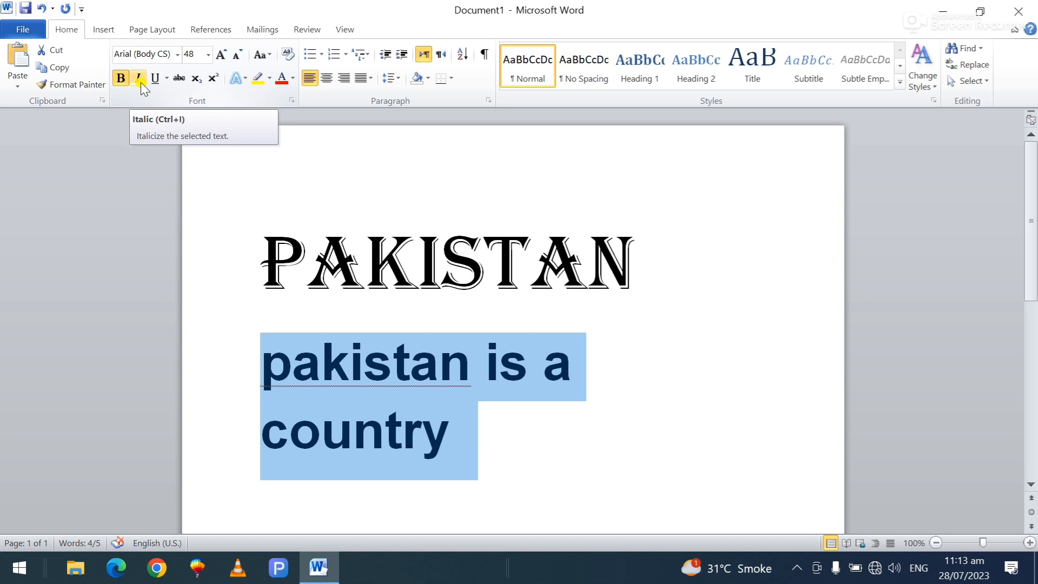
# Toggle italic on and off for the selected sentence, leaving it italic.
pyautogui.click(141, 82)
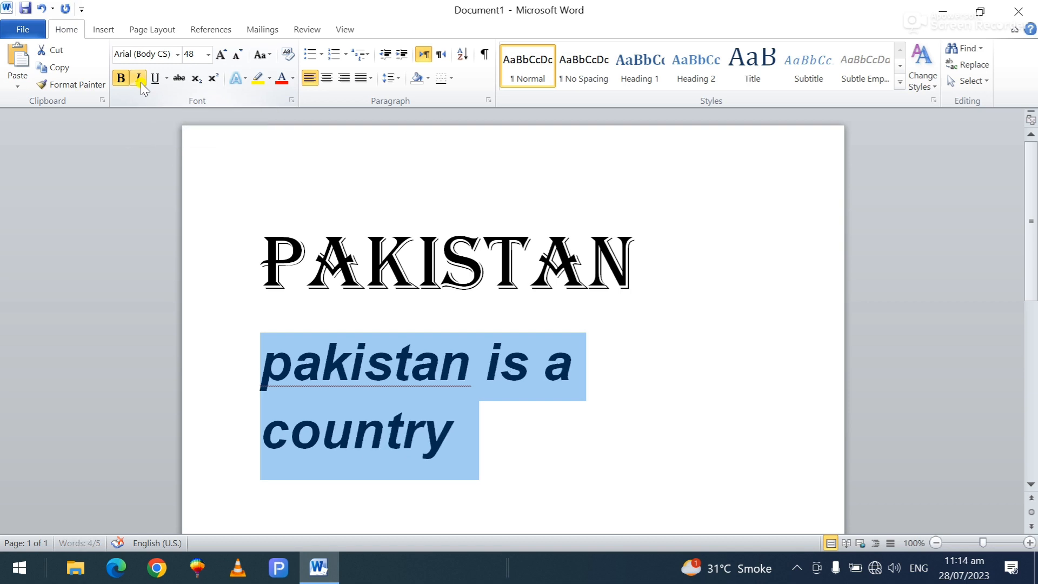
pyautogui.click(141, 83)
pyautogui.click(141, 82)
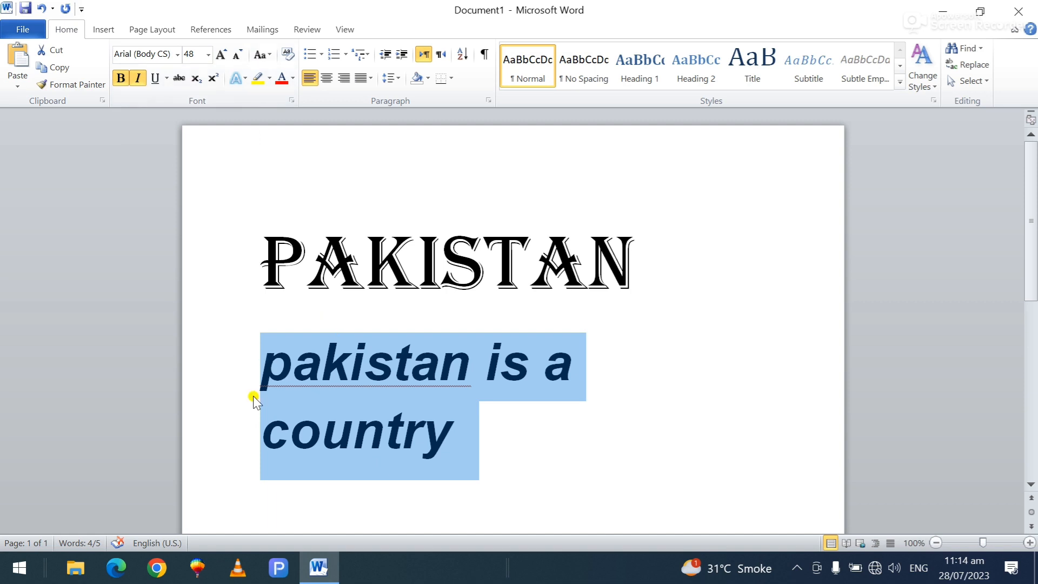
pyautogui.click(135, 82)
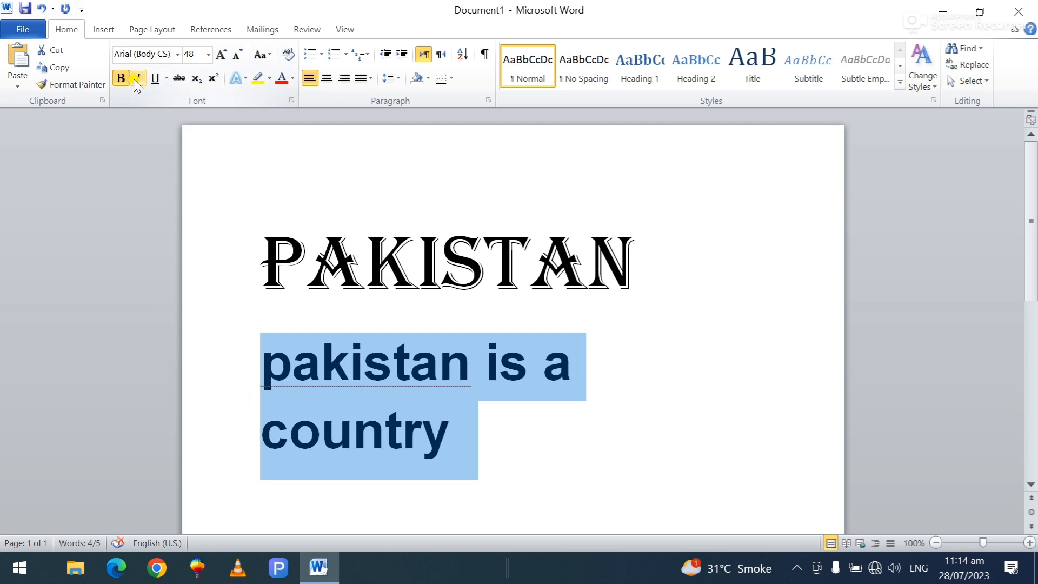
pyautogui.click(136, 81)
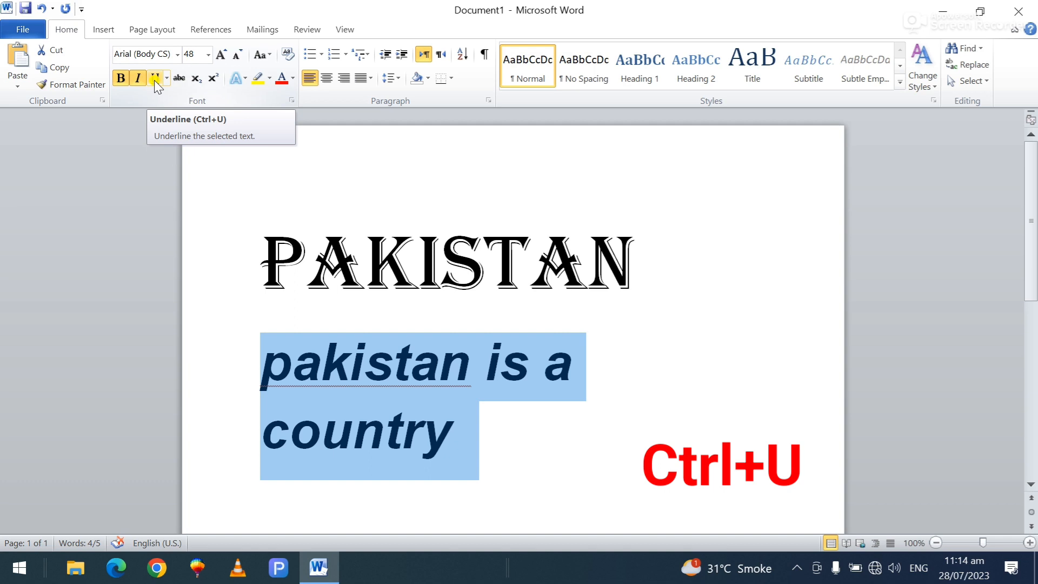
# Toggle the underline on and off for the selected sentence, leaving it underlined.
pyautogui.hotkey('ctrl', 'u')
pyautogui.click(154, 78)
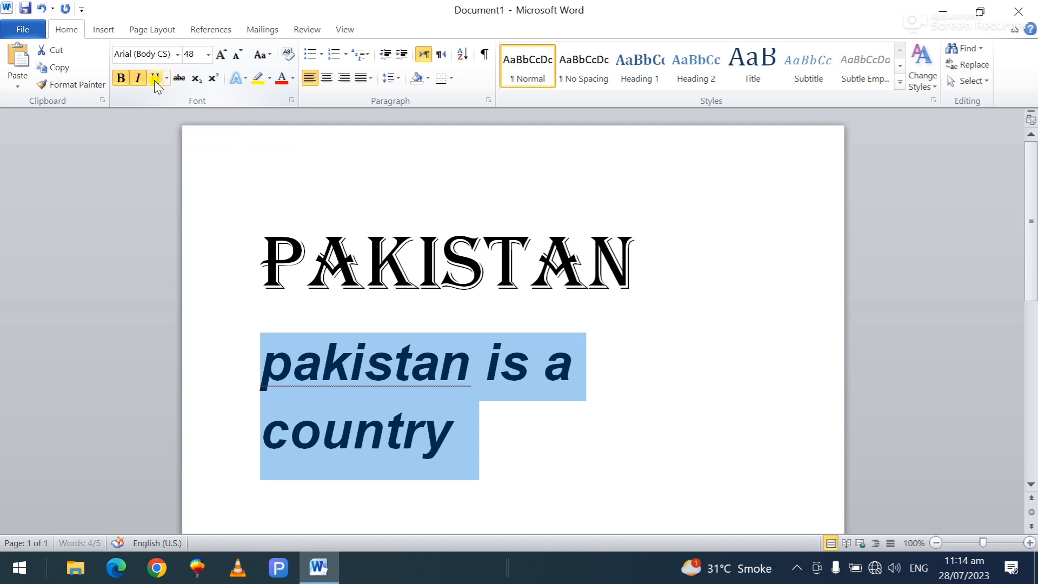
pyautogui.click(154, 78)
pyautogui.click(154, 79)
pyautogui.click(155, 78)
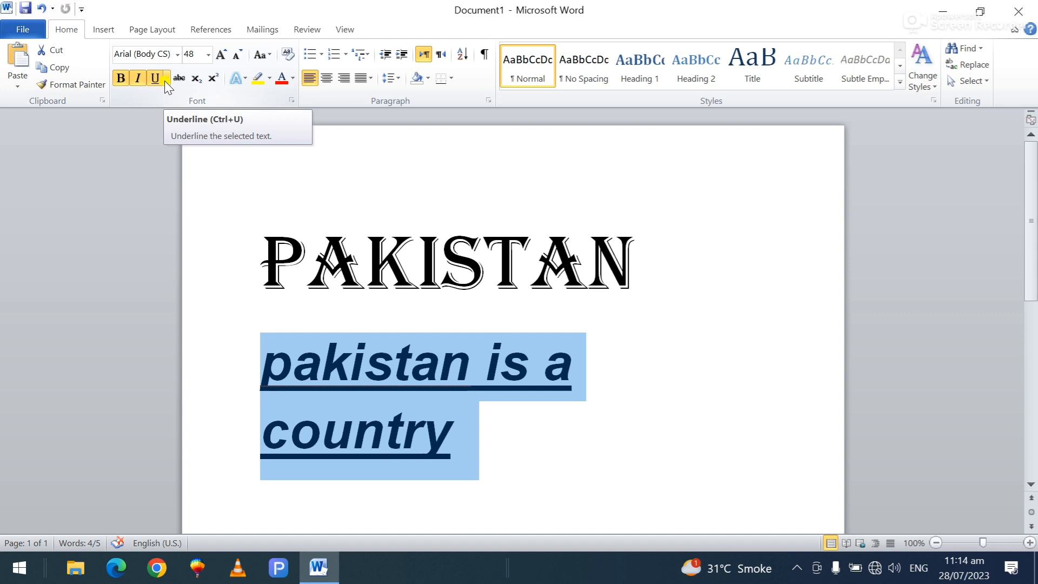
# Change the sentence's underline to a double line and set the underline colour to standard light blue.
pyautogui.click(166, 78)
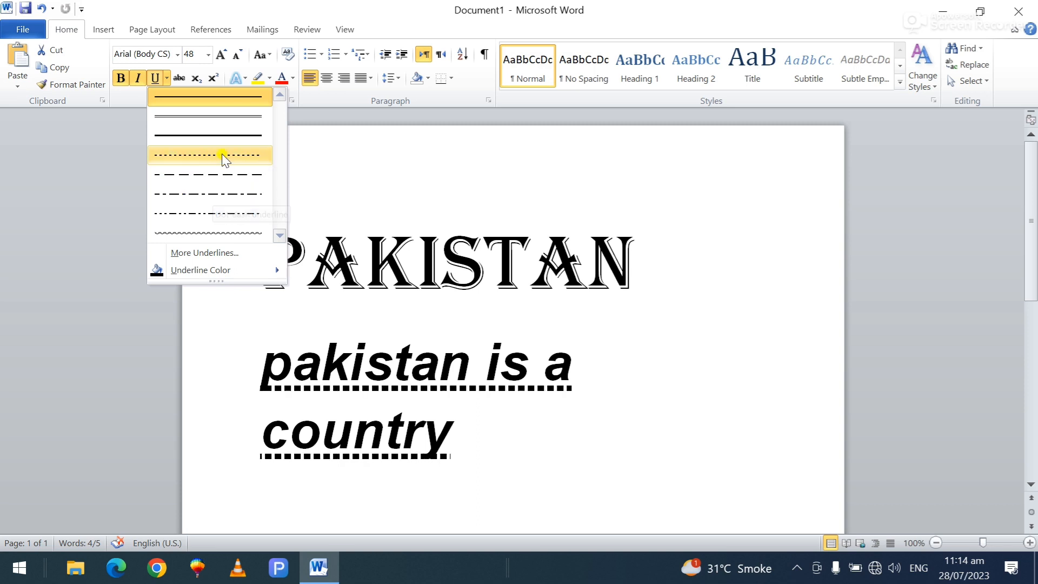
pyautogui.click(230, 122)
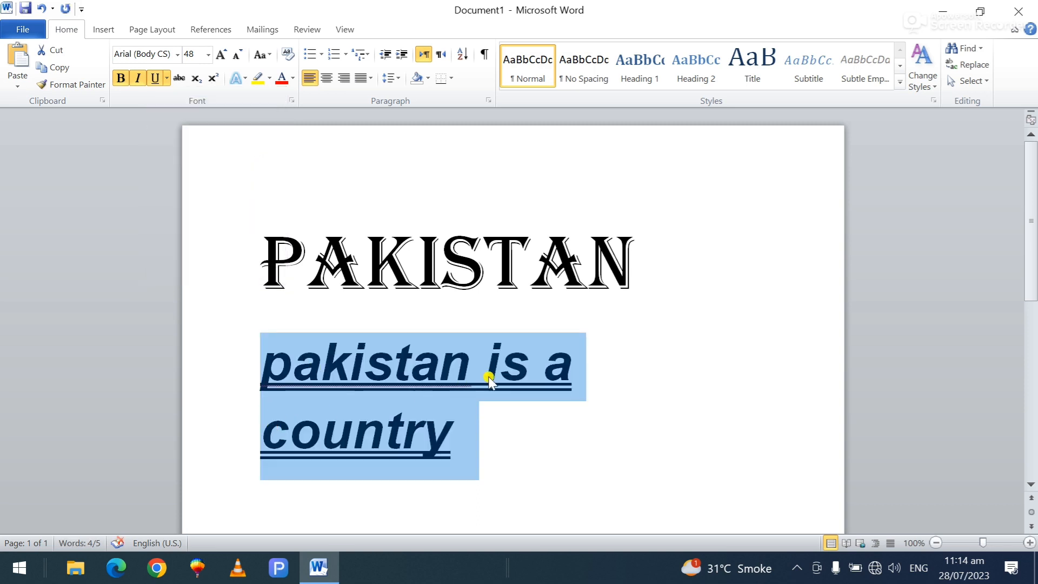
pyautogui.click(166, 78)
pyautogui.moveTo(186, 274)
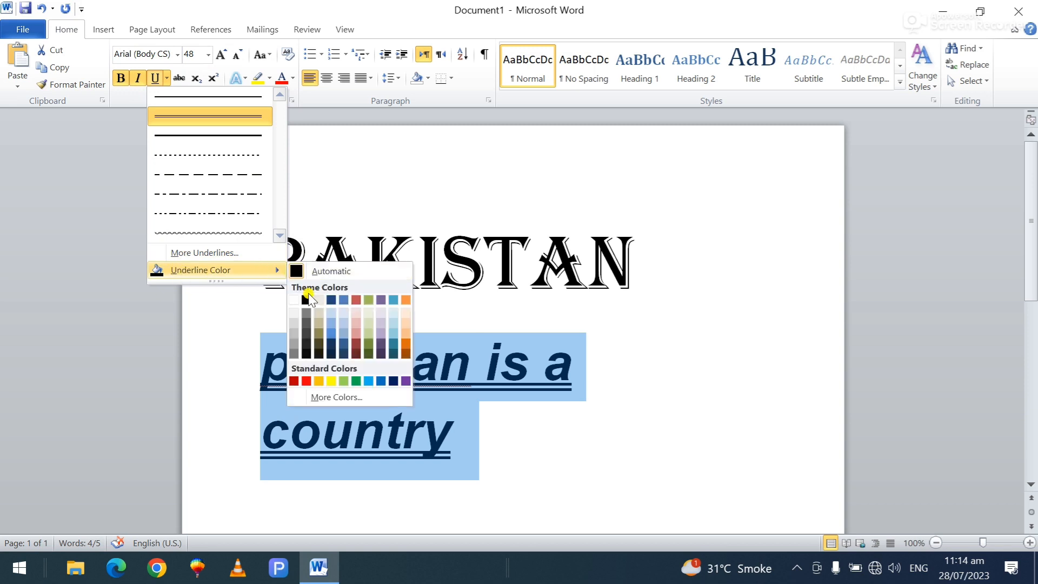
pyautogui.click(372, 381)
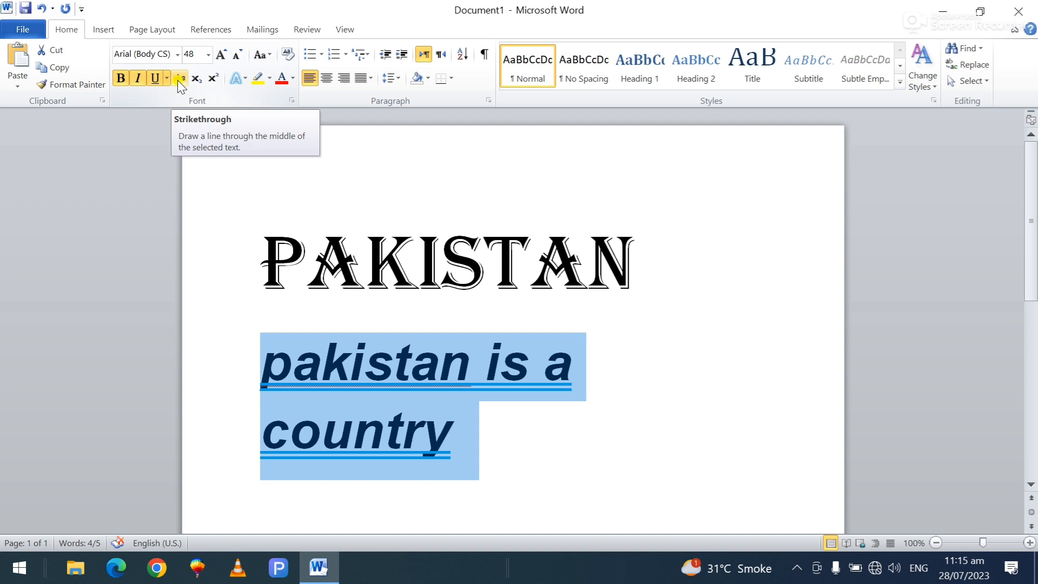
# Toggle strikethrough on and off twice for the "PAKISTAN" heading, leaving it off.
pyautogui.moveTo(638, 254); pyautogui.dragTo(212, 198)
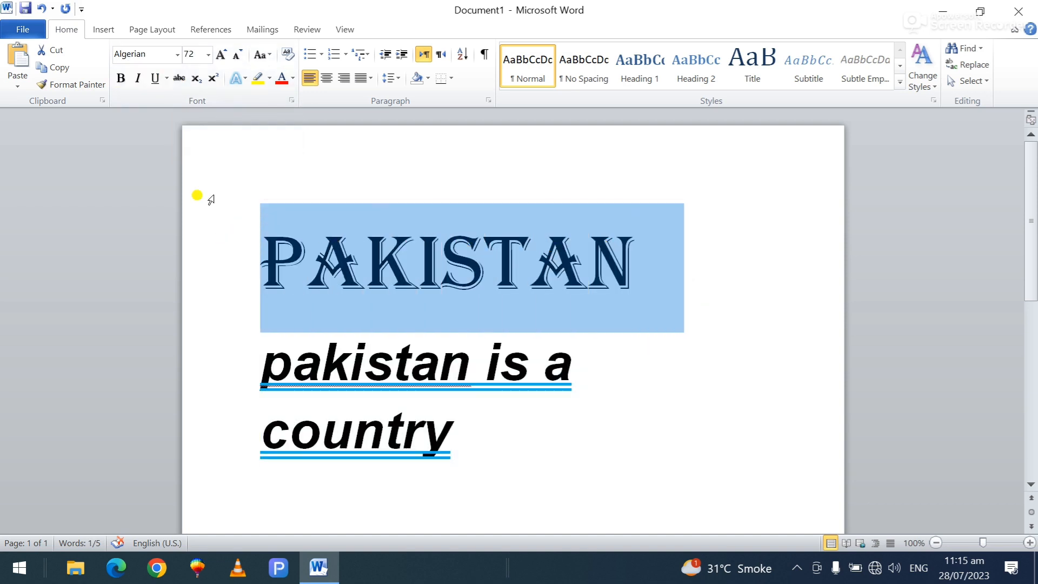
pyautogui.click(172, 84)
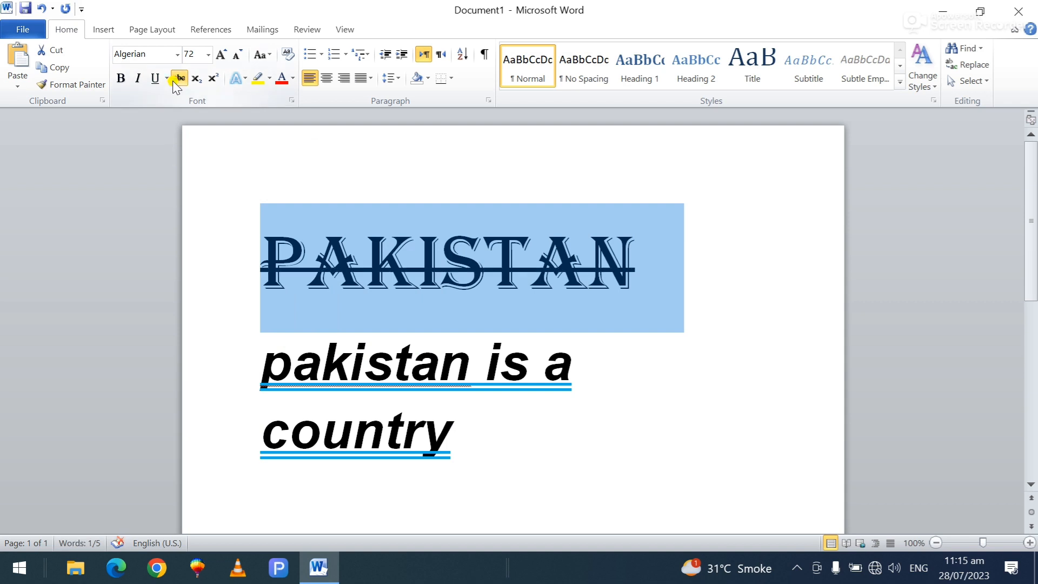
pyautogui.click(177, 80)
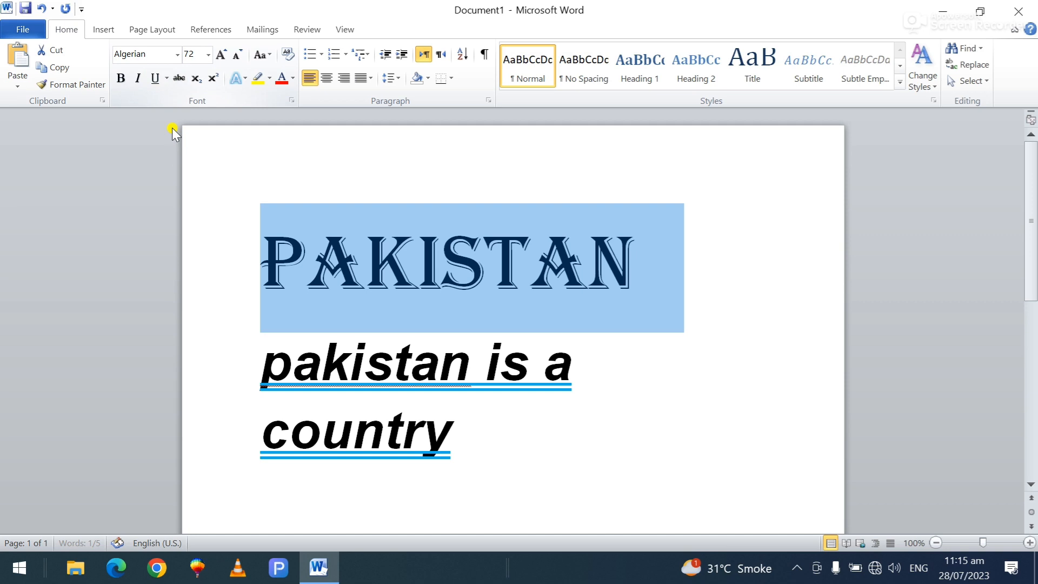
pyautogui.click(179, 79)
pyautogui.click(181, 80)
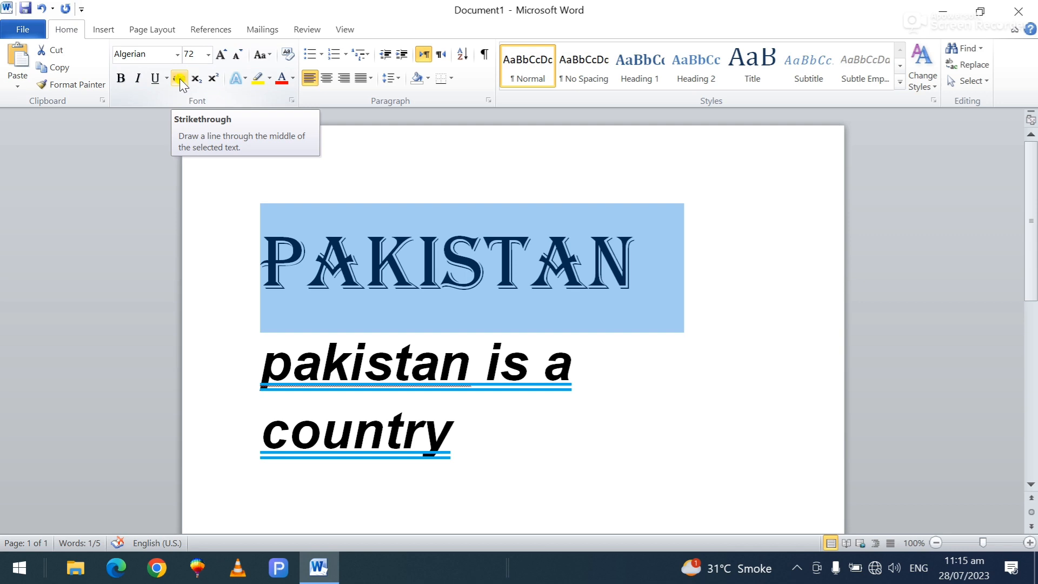
# Make the "PAKISTAN" heading bold and italic with the light blue double underline.
pyautogui.click(120, 79)
pyautogui.click(138, 79)
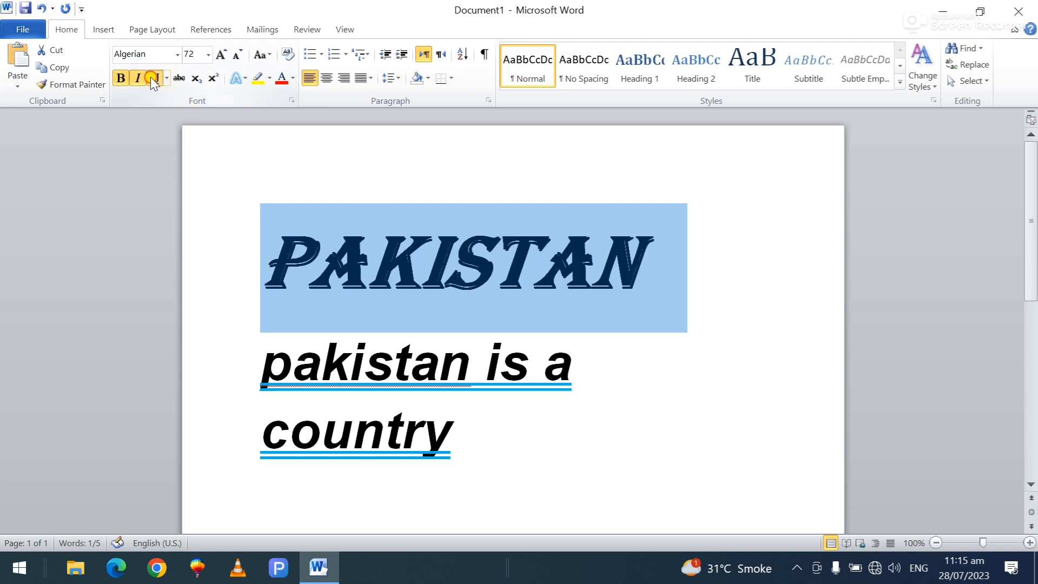
pyautogui.click(153, 79)
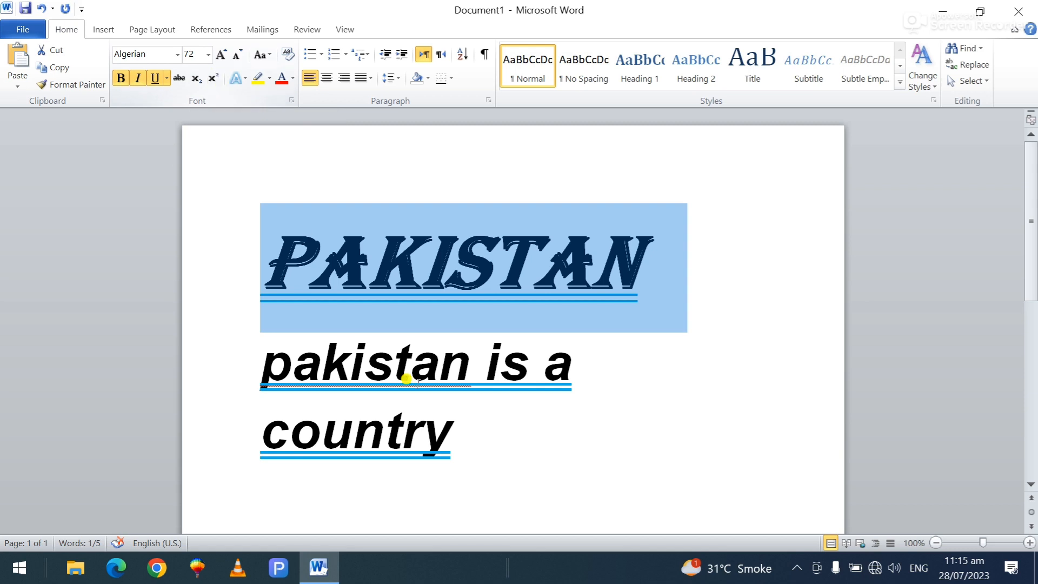
# Enter "H2O" on the line below the sentence in bold, with underline and italic turned off.
pyautogui.click(471, 449)
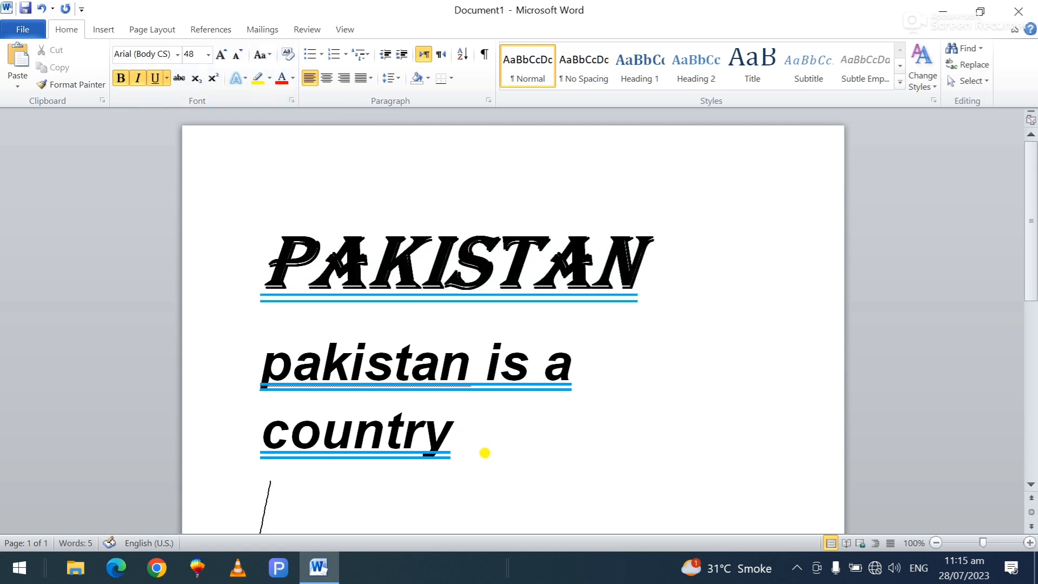
pyautogui.click(153, 79)
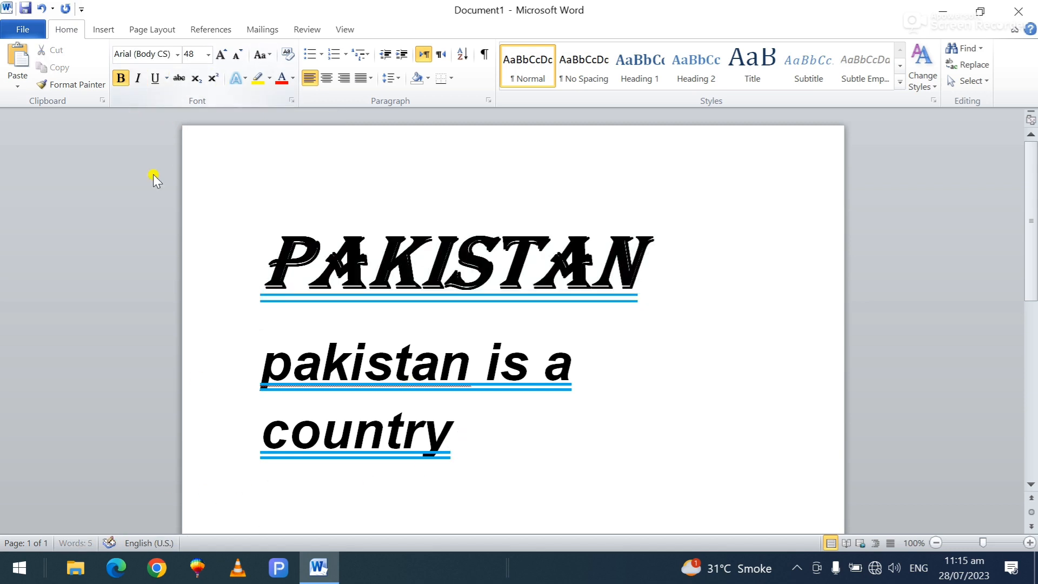
pyautogui.press('Return')
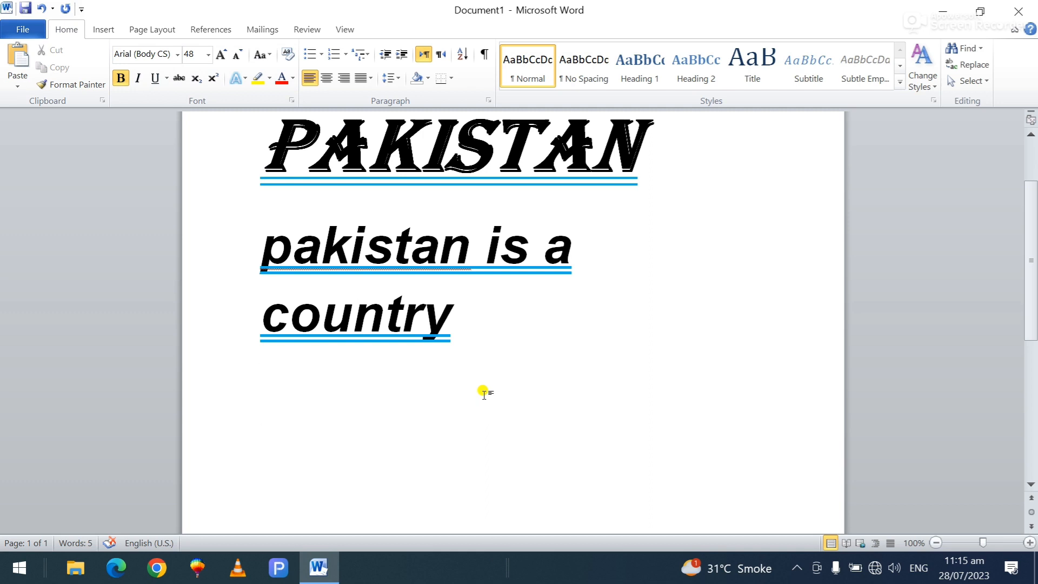
pyautogui.write('H2O')
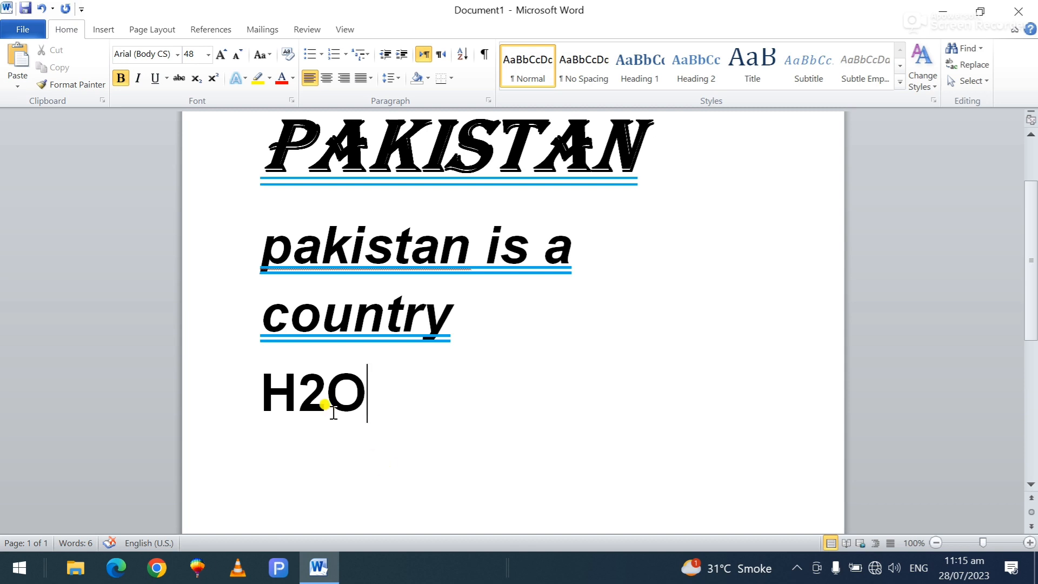
# Format the 2 in "H2O" as subscript.
pyautogui.click(325, 397)
pyautogui.hotkey('shift', 'Left')
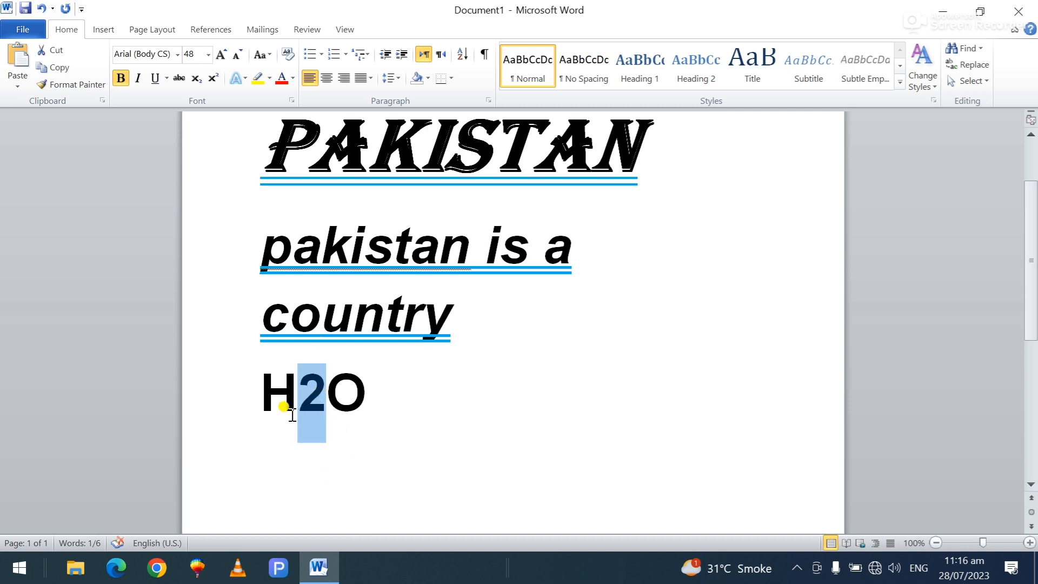
pyautogui.click(196, 80)
# Enter the formula "C6H12O6" on a new line below the water formula.
pyautogui.click(380, 380)
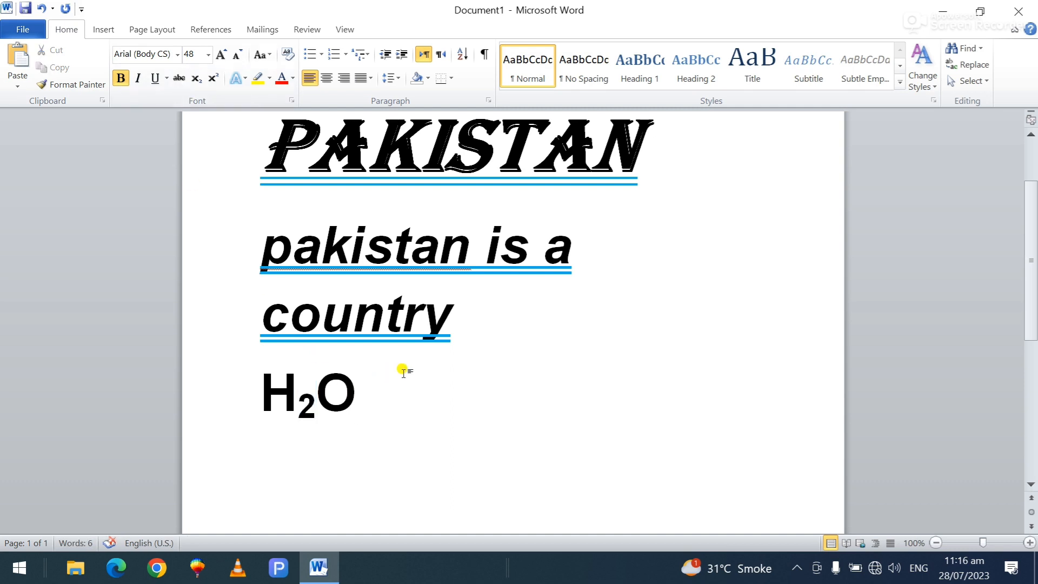
pyautogui.press('Return')
pyautogui.write('C')
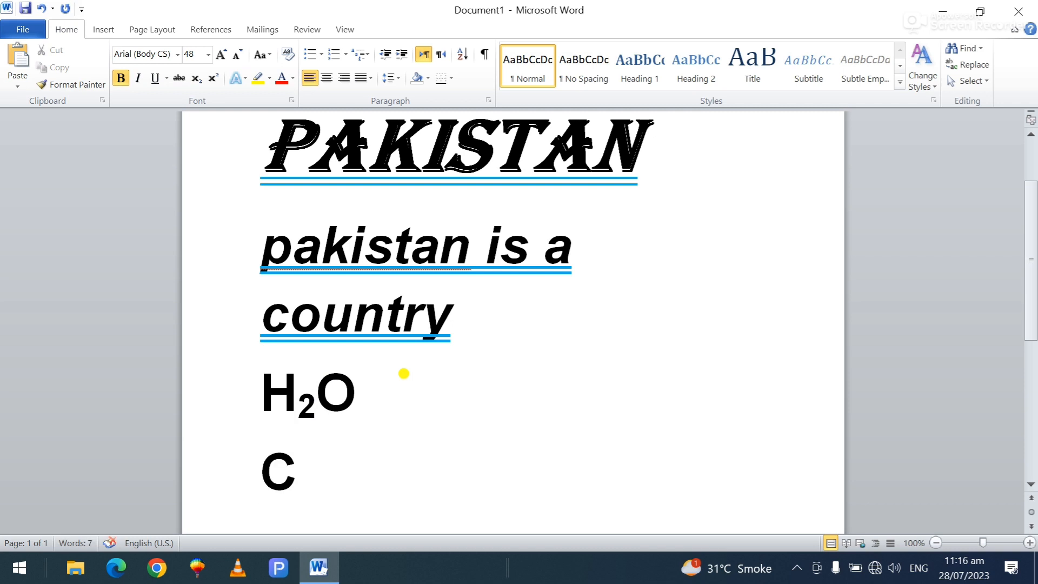
pyautogui.write('6H12O')
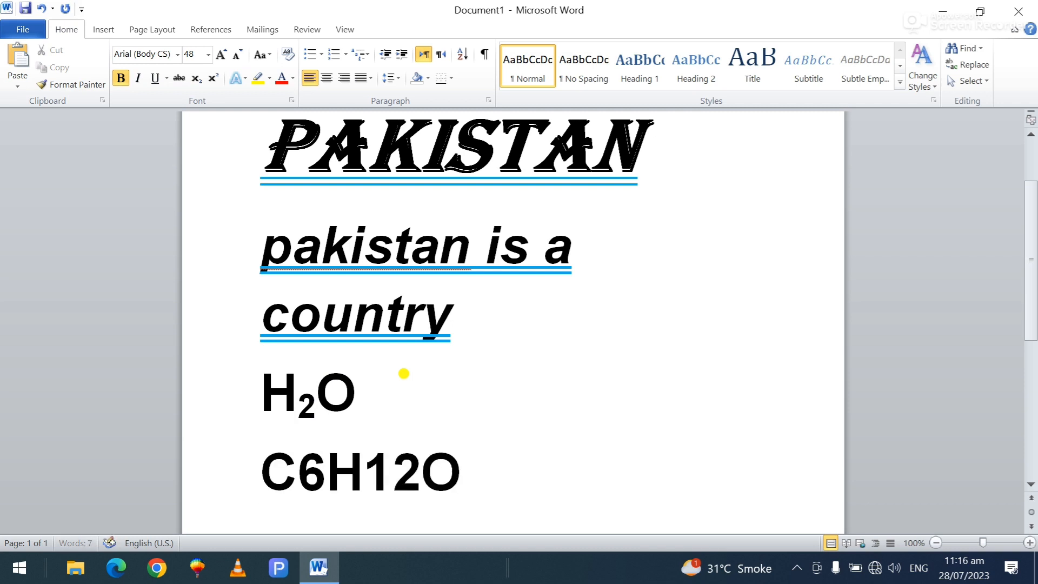
pyautogui.write('6')
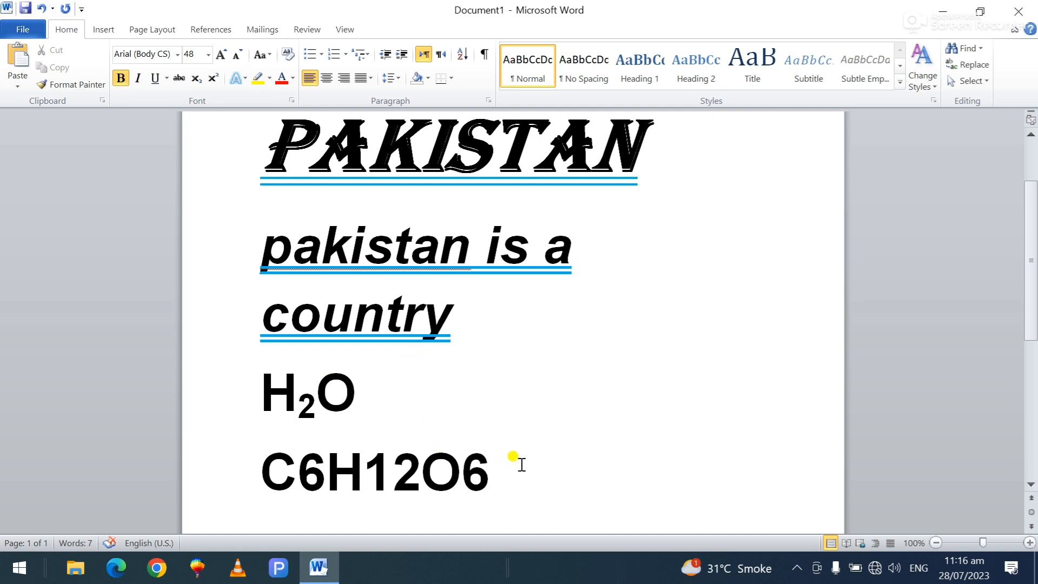
# Format the last 6, the 12 and the first 6 in "C6H12O6" as subscript.
pyautogui.hotkey('shift', 'Left')
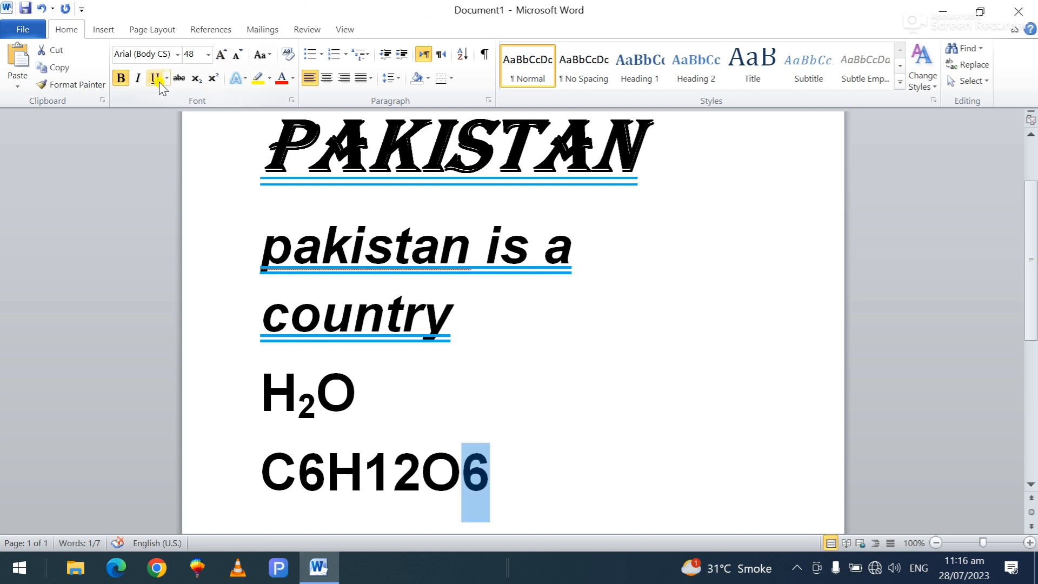
pyautogui.click(196, 78)
pyautogui.click(422, 476)
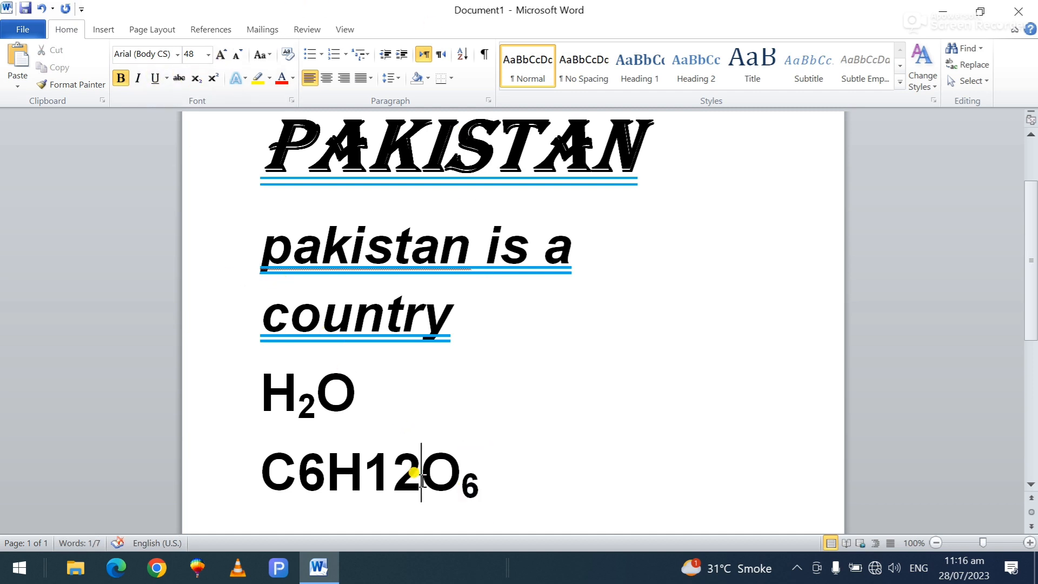
pyautogui.hotkey('shift', 'Left')
pyautogui.hotkey('shift', 'Left')
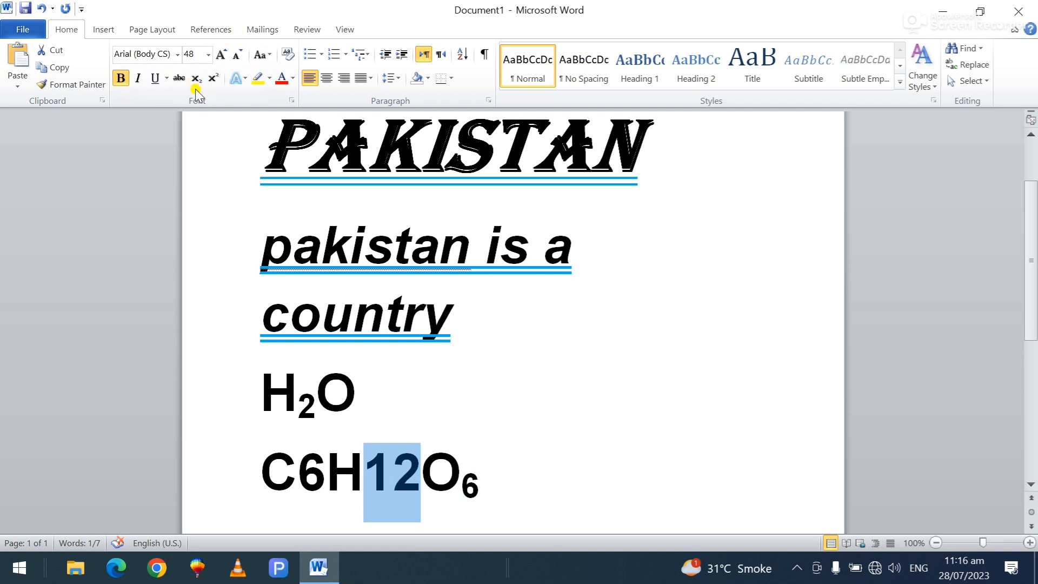
pyautogui.click(196, 80)
pyautogui.click(324, 475)
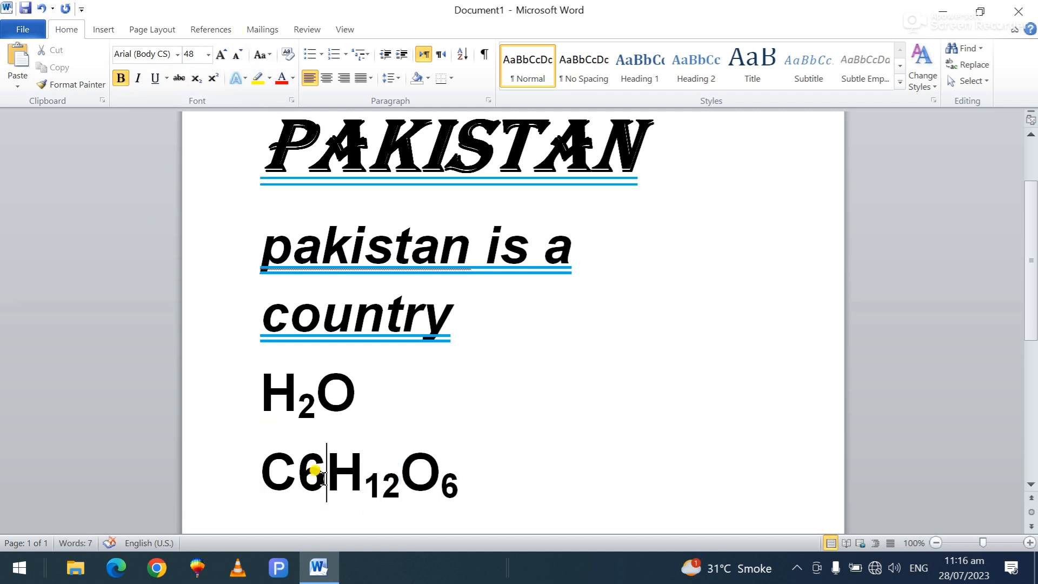
pyautogui.hotkey('shift', 'Left')
pyautogui.click(196, 79)
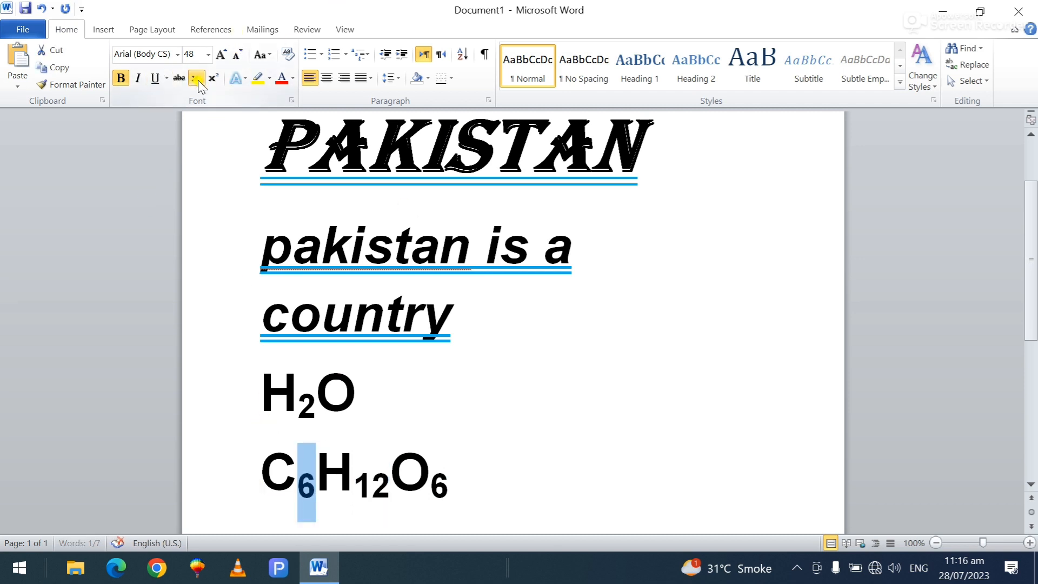
pyautogui.click(467, 437)
# Start a new line below "C6H12O6", turn subscript off and enter "22".
pyautogui.scroll(-2, 593, 327)
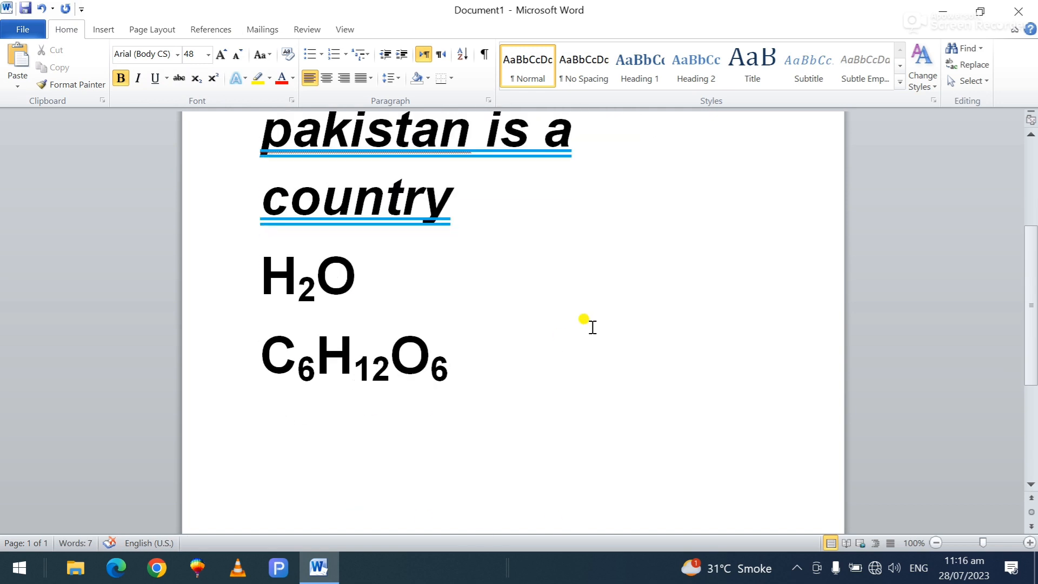
pyautogui.click(526, 353)
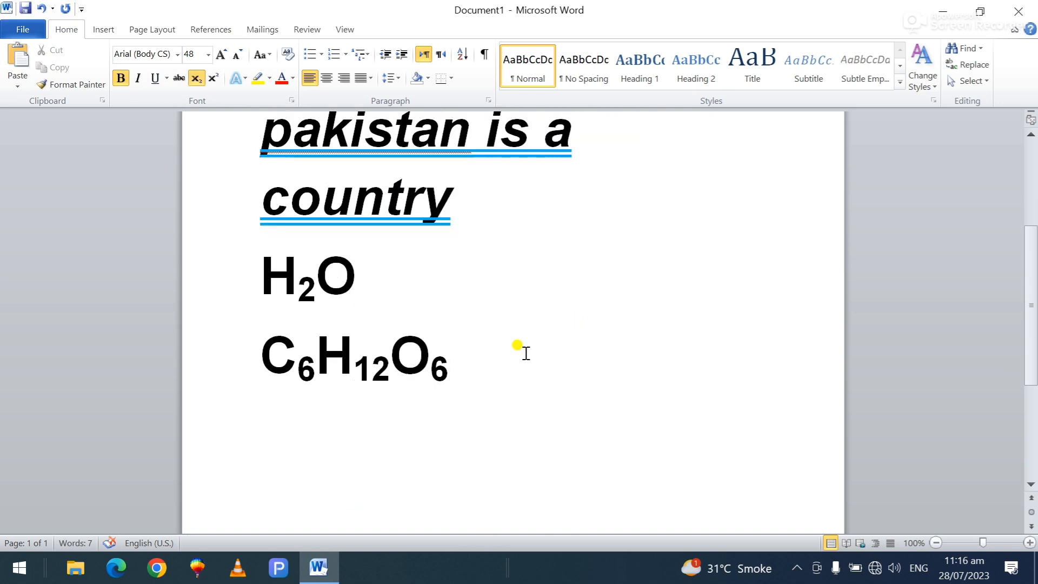
pyautogui.press('Return')
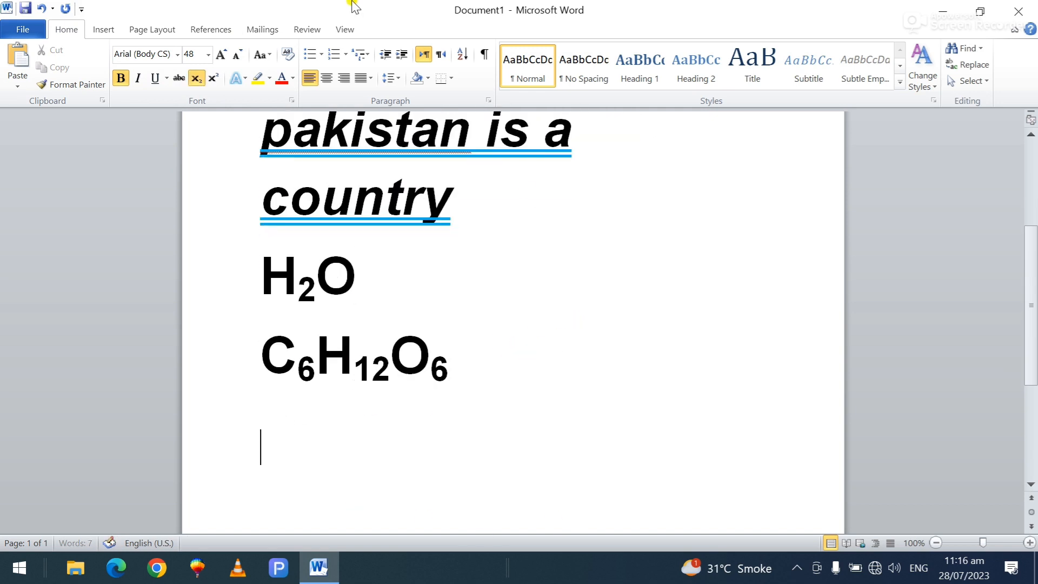
pyautogui.click(196, 79)
pyautogui.moveTo(250, 354); pyautogui.dragTo(292, 476)
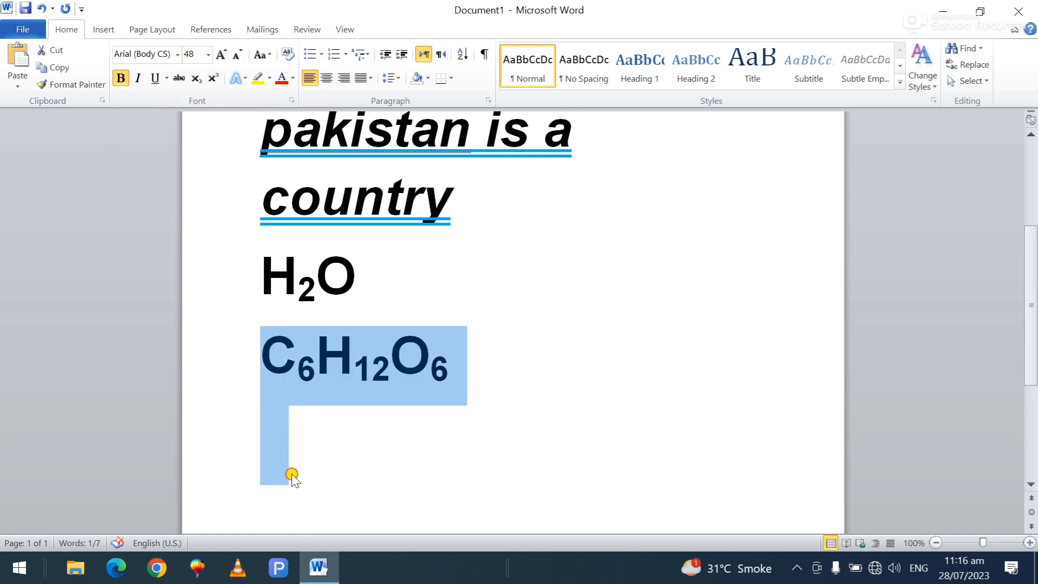
pyautogui.click(290, 471)
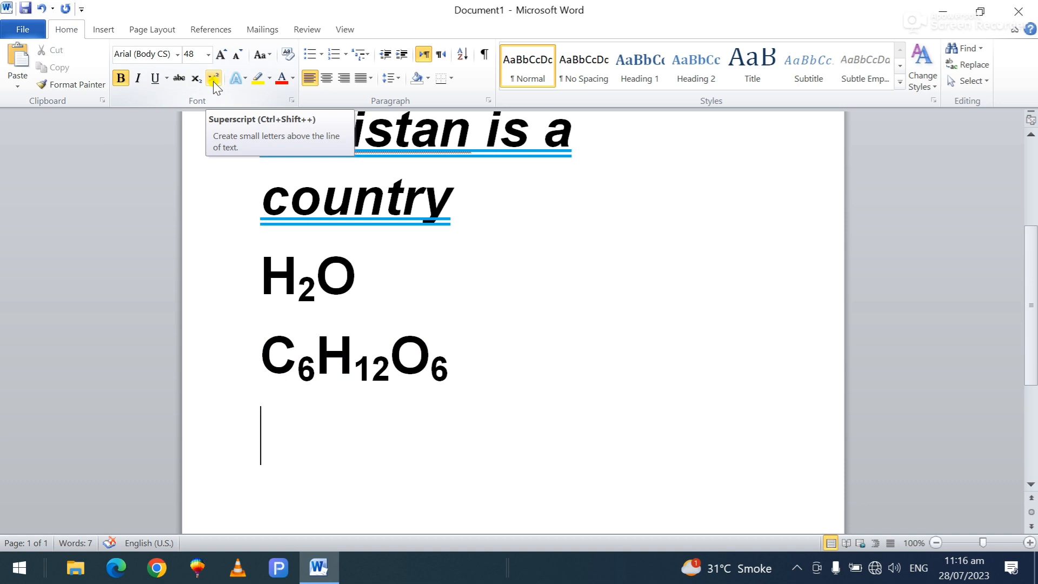
pyautogui.write('22')
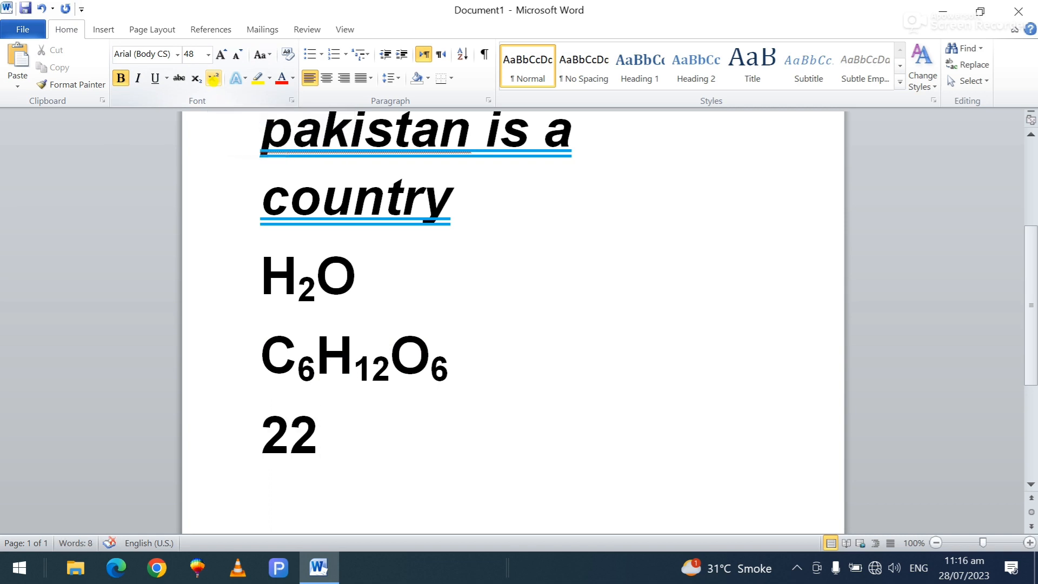
# Format the second 2 of "22" as superscript.
pyautogui.hotkey('shift', 'Left')
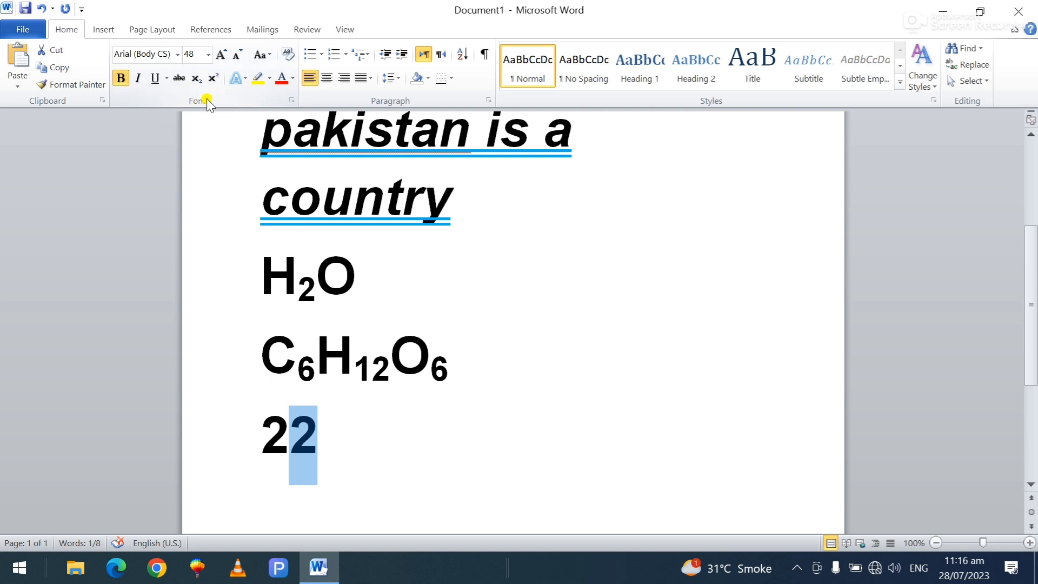
pyautogui.click(214, 79)
pyautogui.click(382, 450)
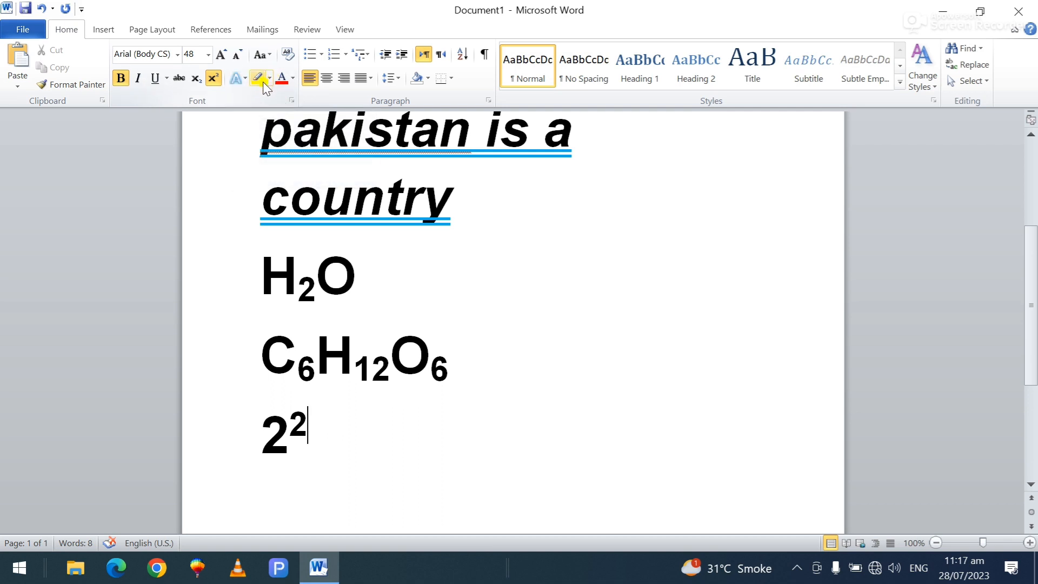
# Highlight the words "pakistan is a" in yellow.
pyautogui.scroll(5, 422, 211)
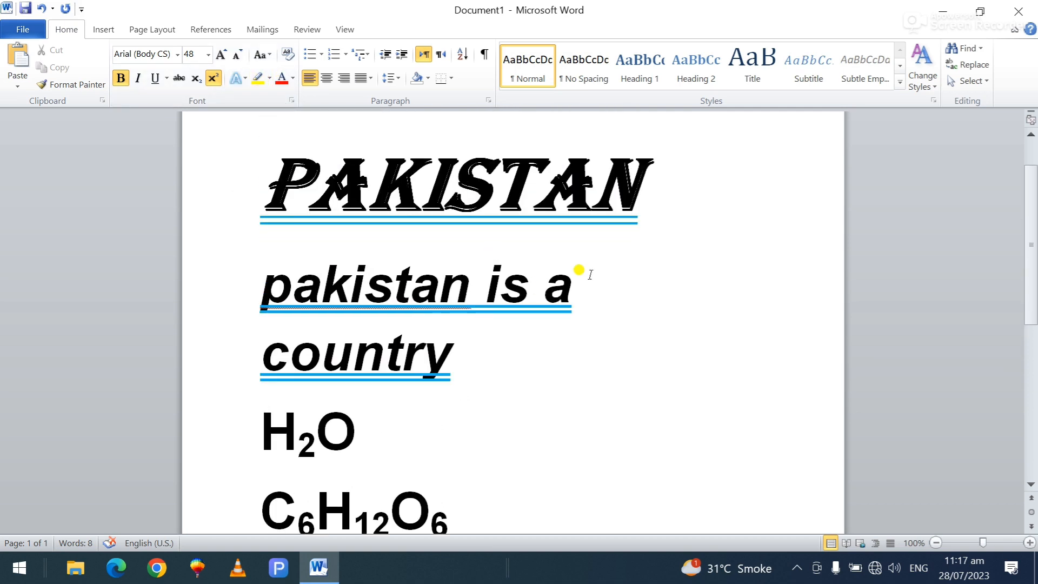
pyautogui.moveTo(590, 275); pyautogui.dragTo(399, 295)
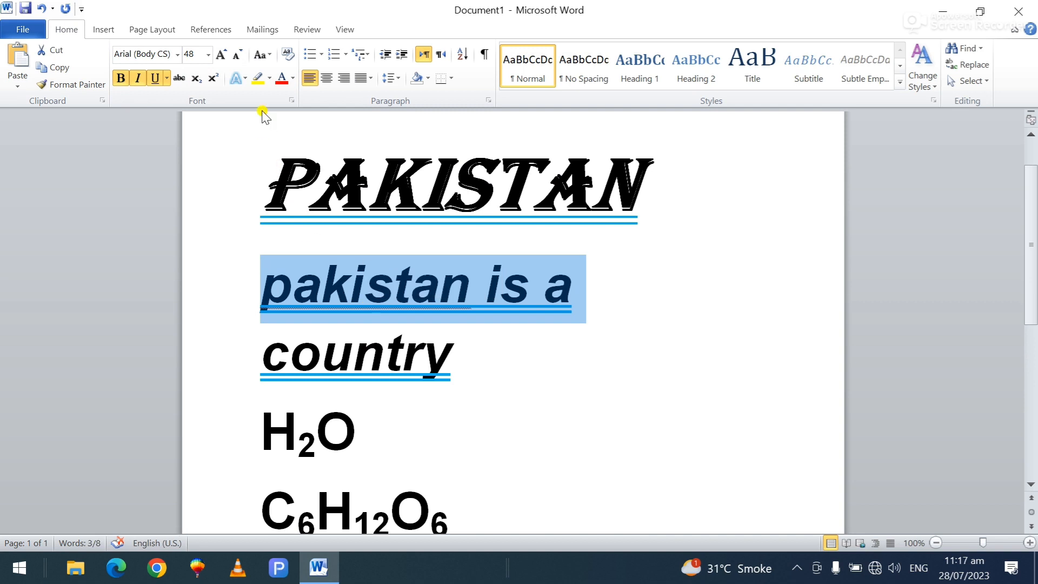
pyautogui.click(268, 81)
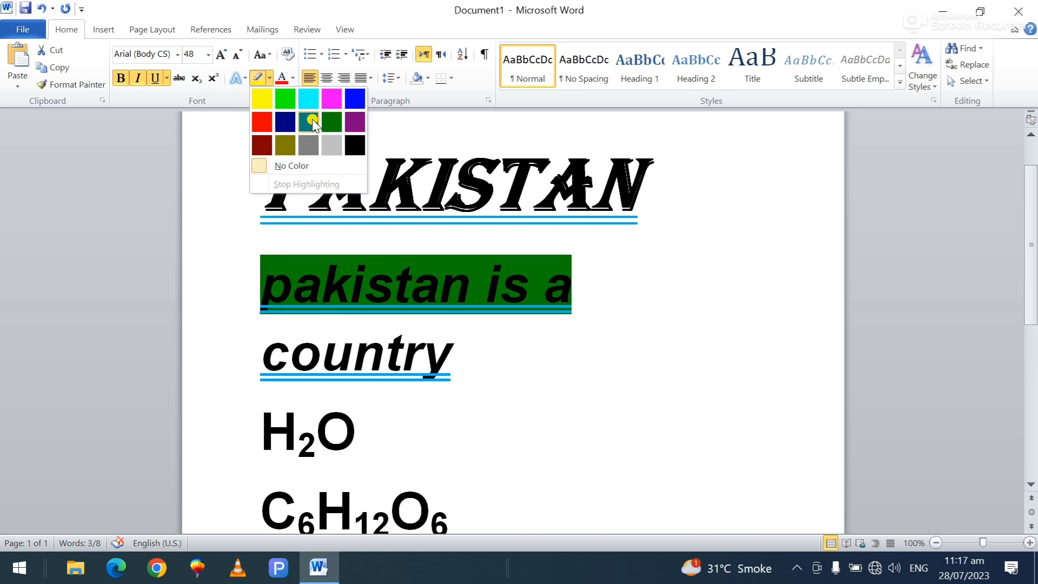
pyautogui.click(262, 96)
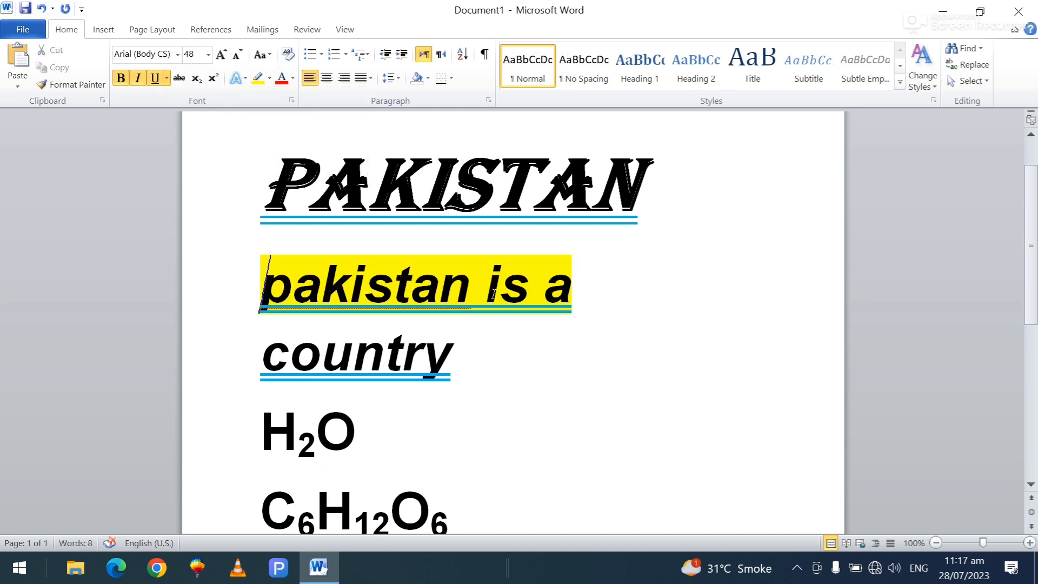
# Set the font colour of "pakistan is a" to standard red.
pyautogui.moveTo(584, 285); pyautogui.dragTo(261, 287)
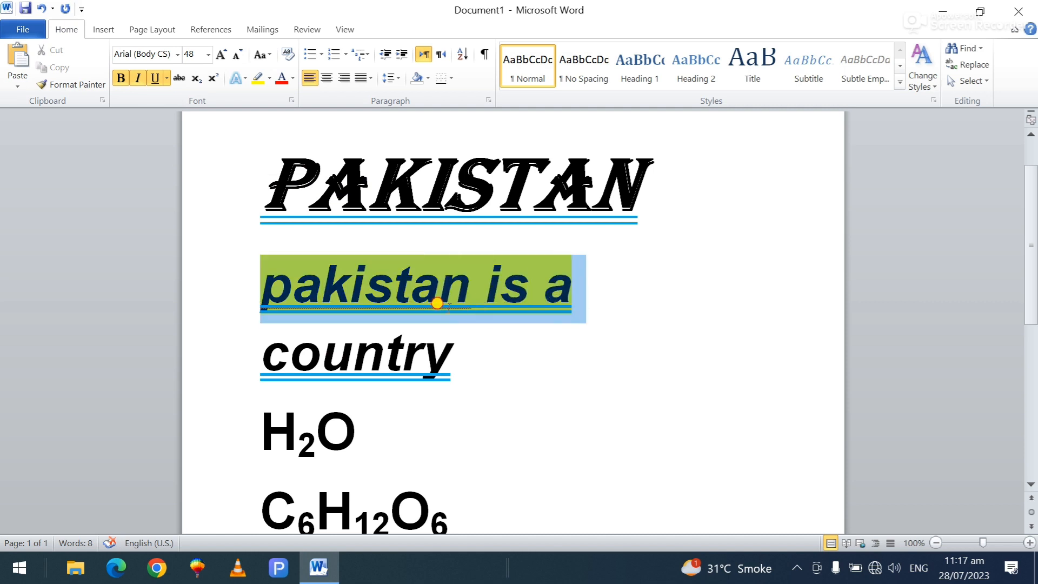
pyautogui.click(293, 79)
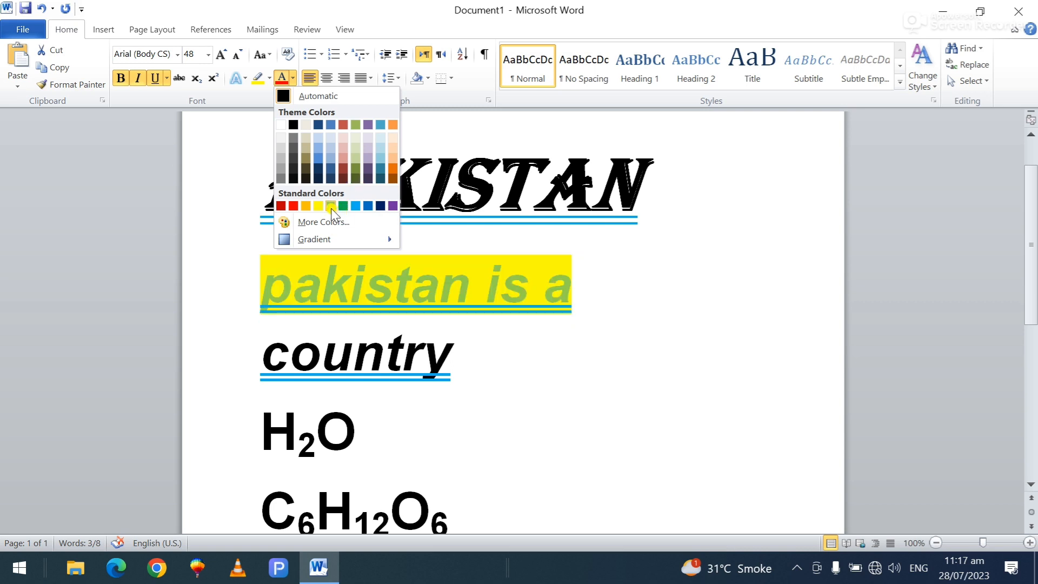
pyautogui.click(293, 206)
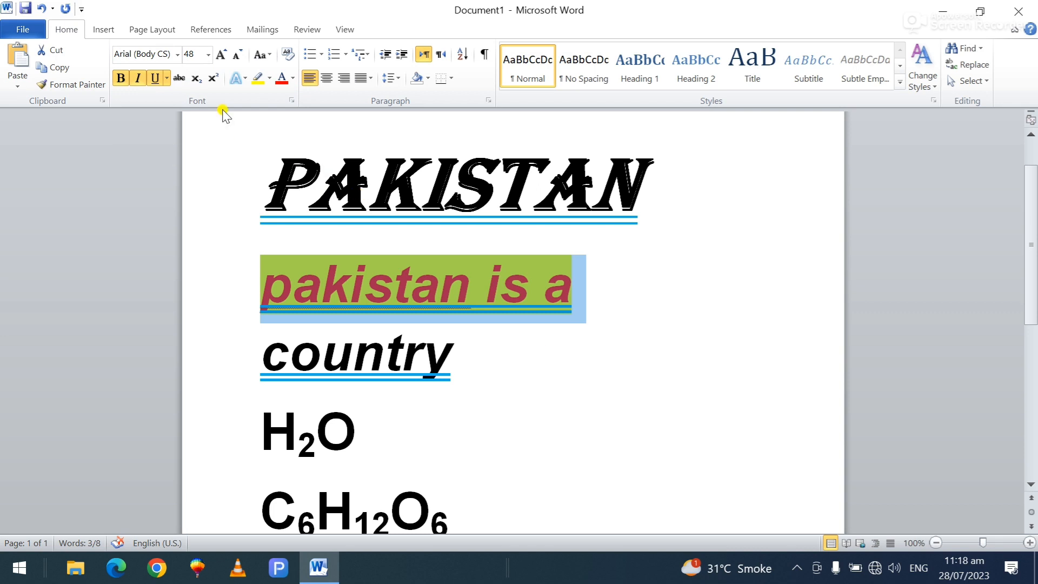
pyautogui.click(466, 401)
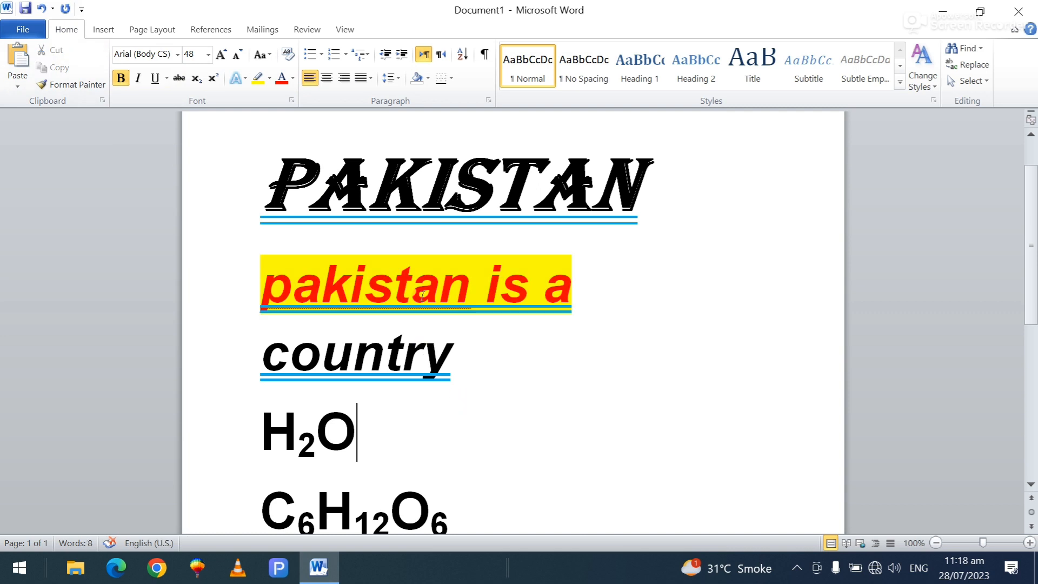
pyautogui.click(471, 284)
pyautogui.moveTo(630, 305); pyautogui.dragTo(336, 295)
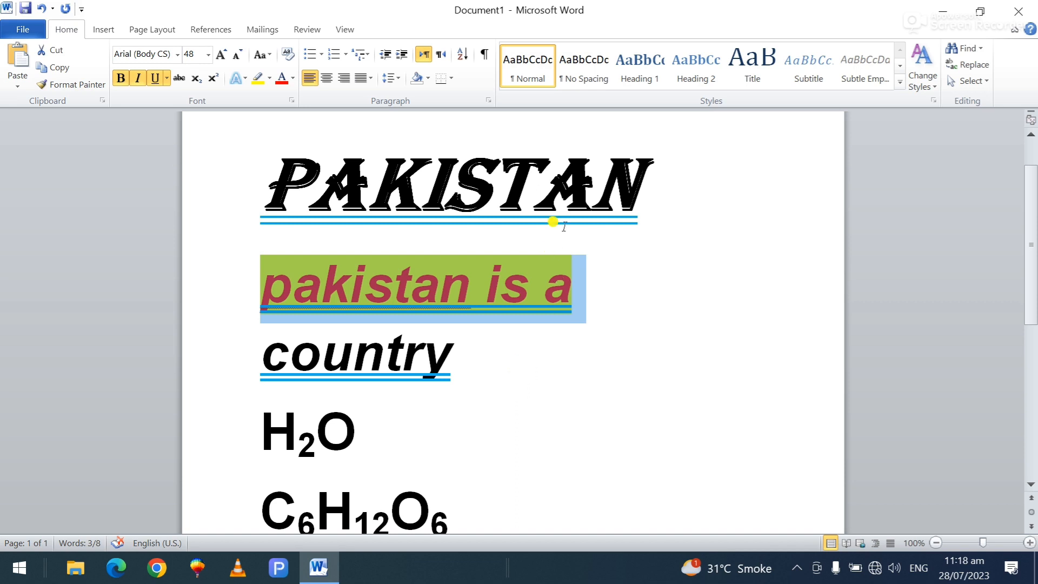
pyautogui.click(577, 187)
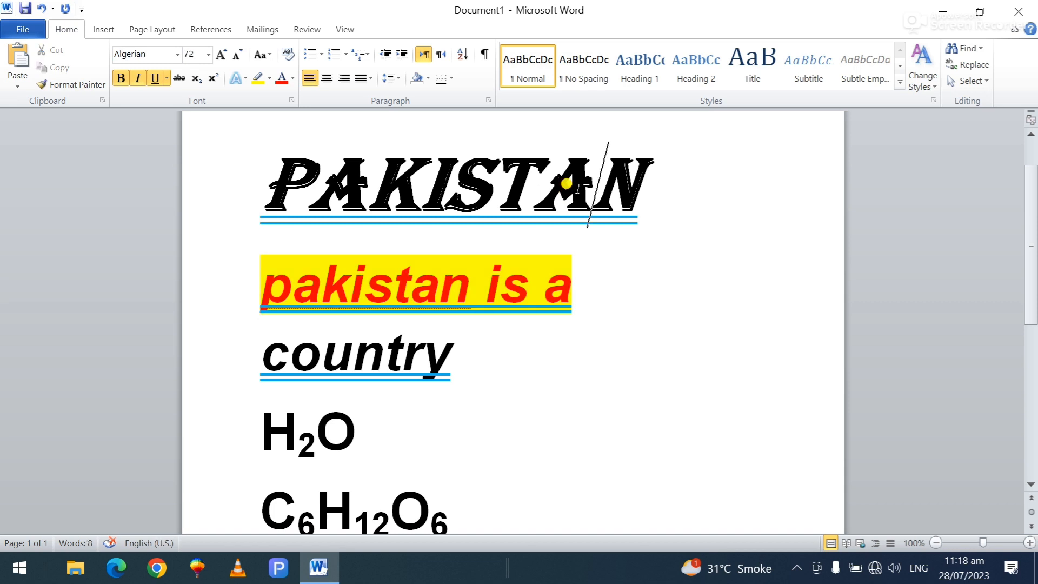
# Copy the formatting of the line "pakistan is a" onto the heading "PAKISTAN" with Format Painter.
pyautogui.moveTo(584, 281); pyautogui.dragTo(301, 296)
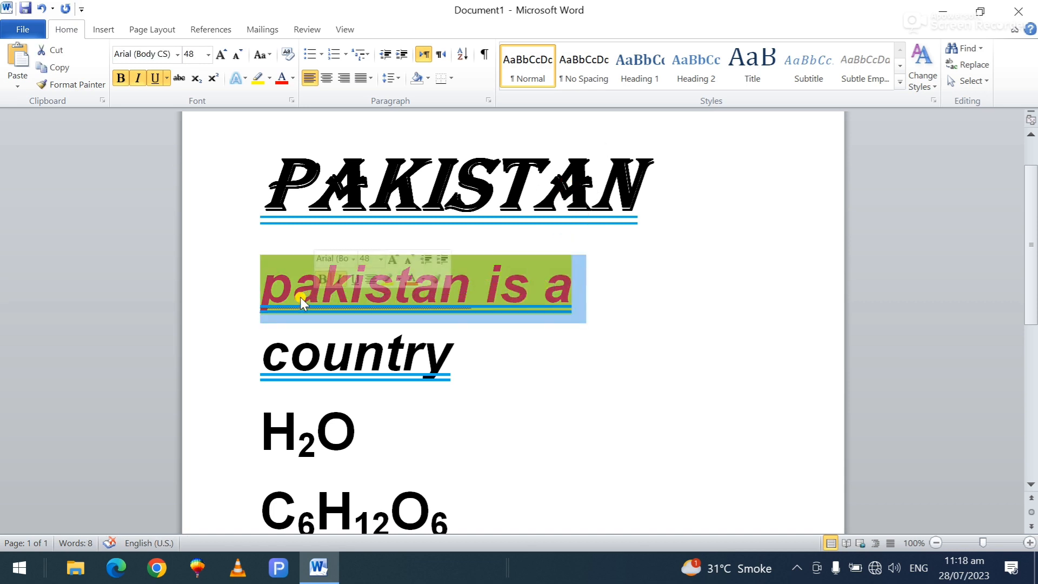
pyautogui.click(59, 86)
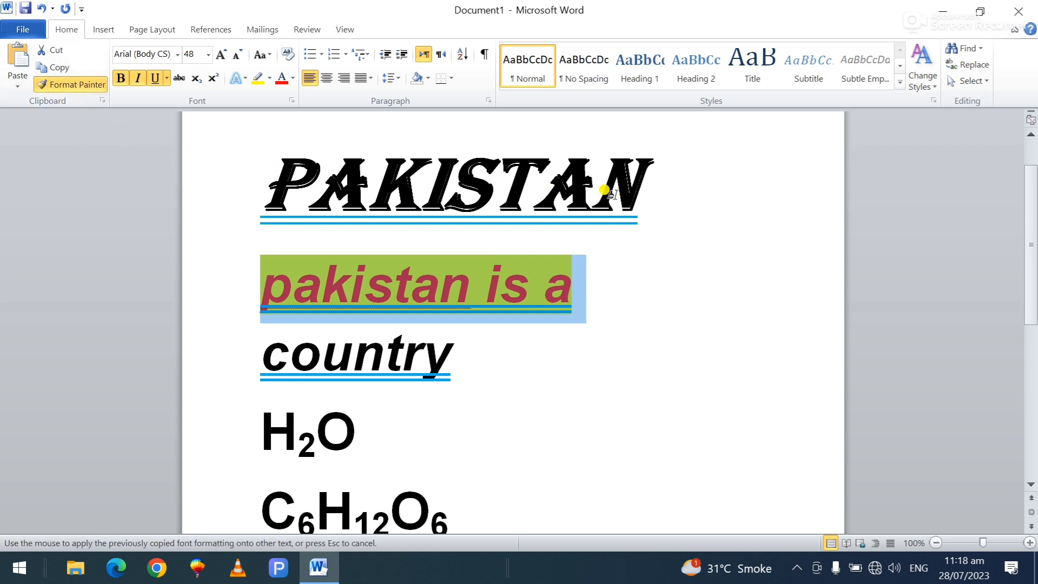
pyautogui.moveTo(652, 189); pyautogui.dragTo(263, 186)
pyautogui.scroll(3, 423, 282)
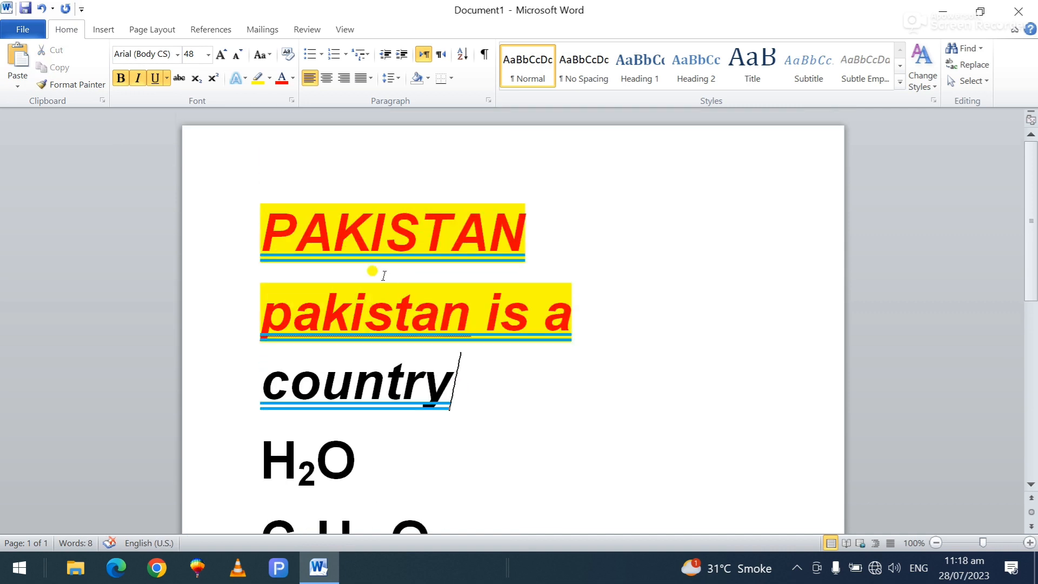